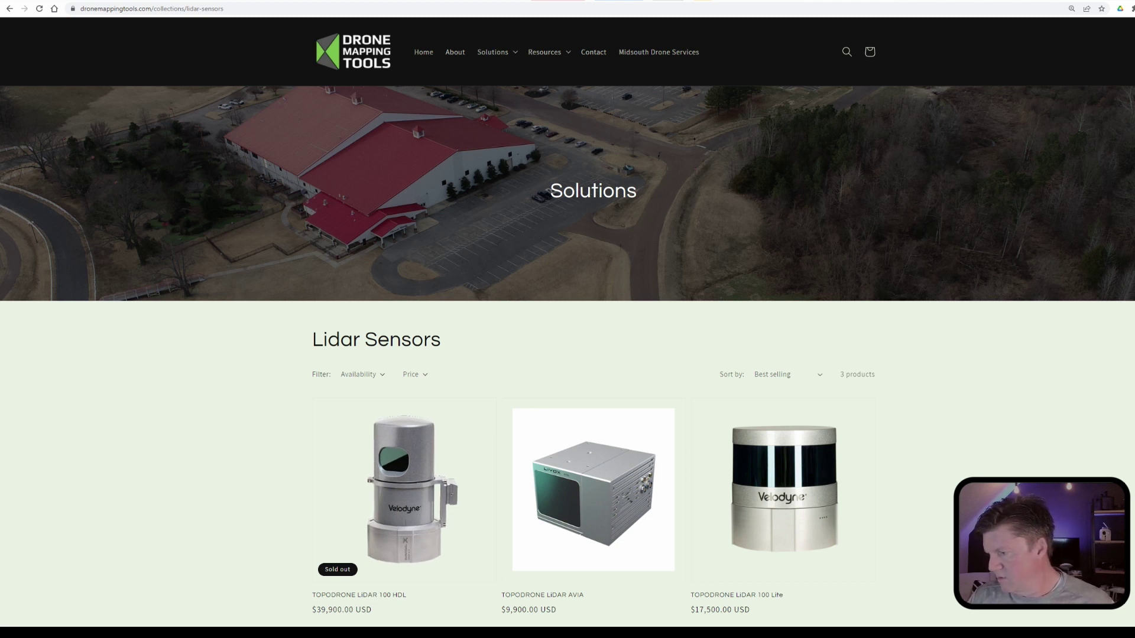
Bring the TopoDrone Point Cloud Generation app forward on its LiDAR Cloud Generation tab.
key("alt+Tab")
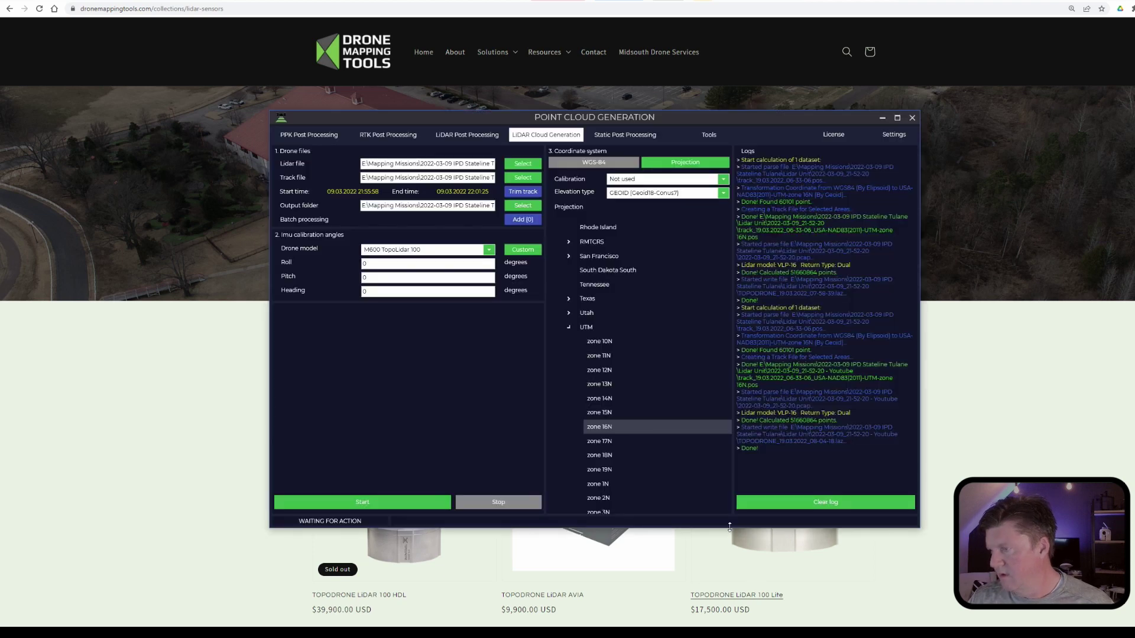
Generate the flight's LiDAR point cloud, then close the preview and the TopoDrone app.
left_click(390, 504)
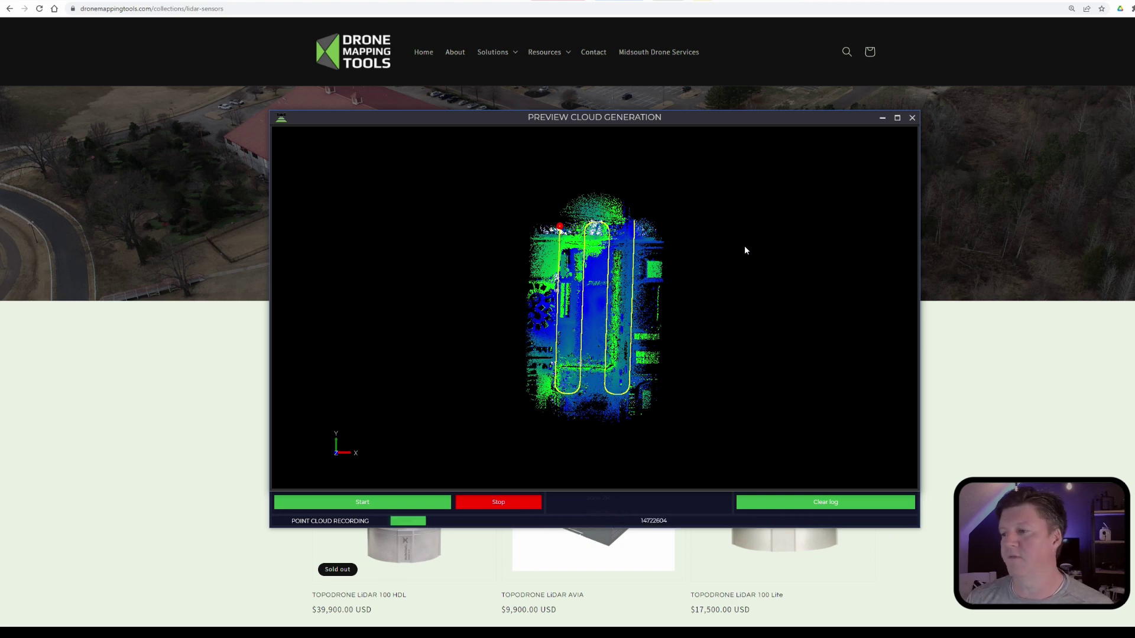
left_click(912, 118)
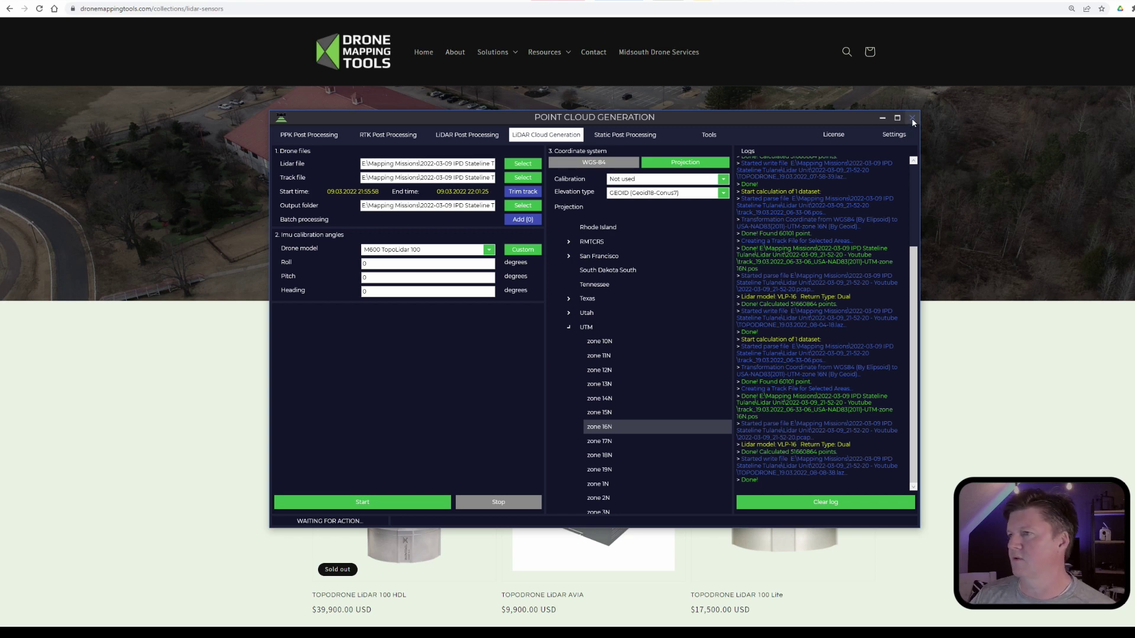
left_click(912, 118)
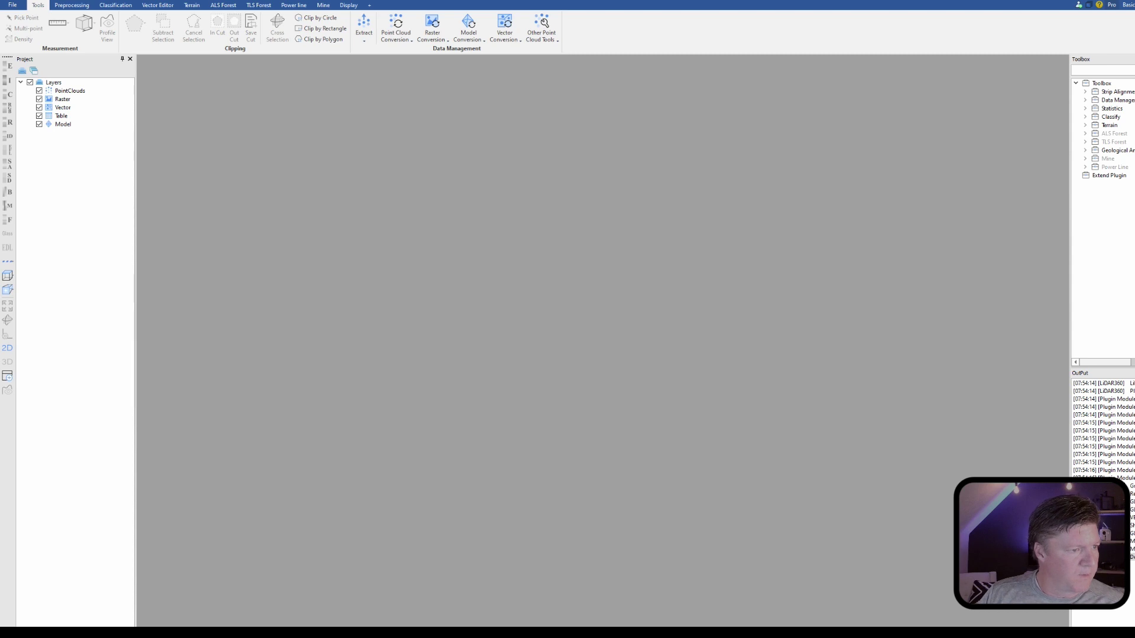
Import the flight .laz cloud with source coordinate system NAD83 / UTM zone 16N + NAVD88.
left_click_drag(85, 133, 382, 159)
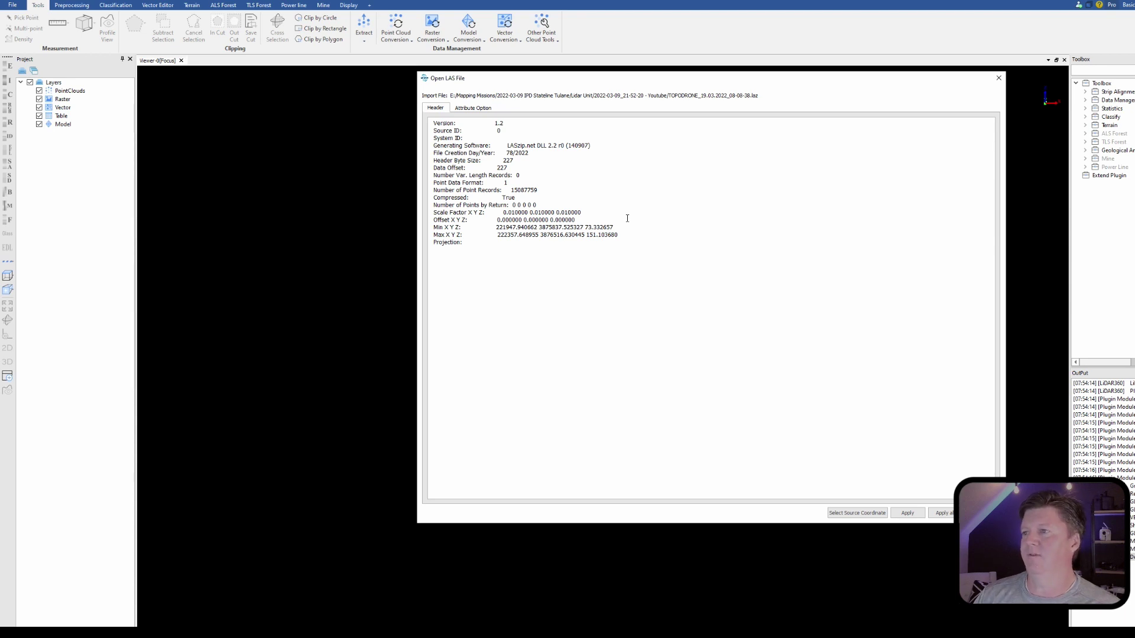
left_click(859, 514)
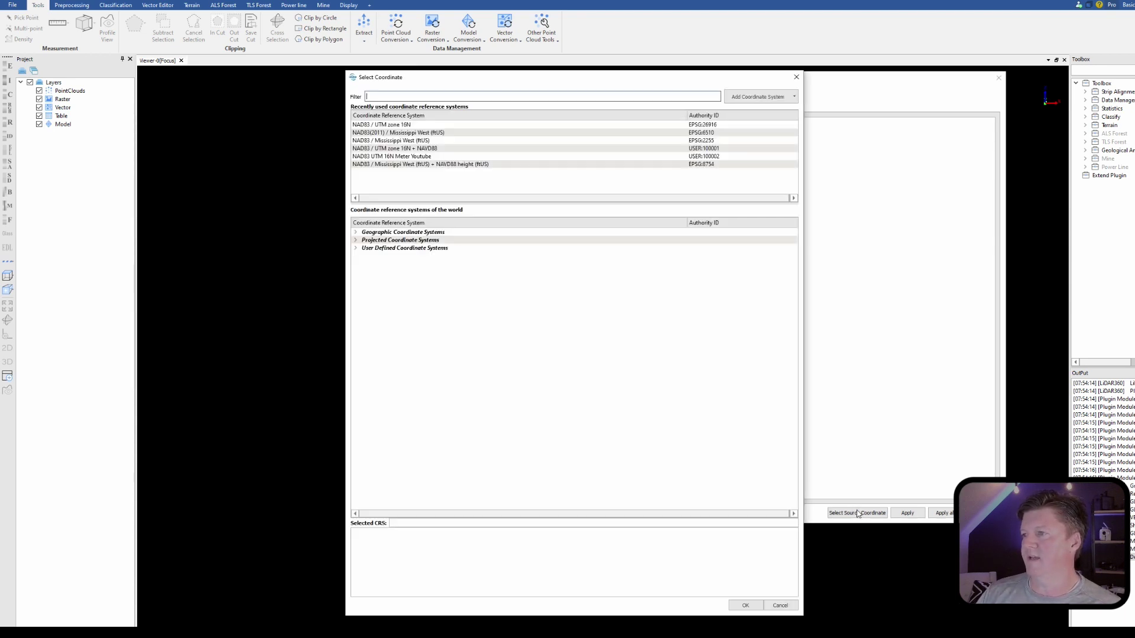
left_click(356, 249)
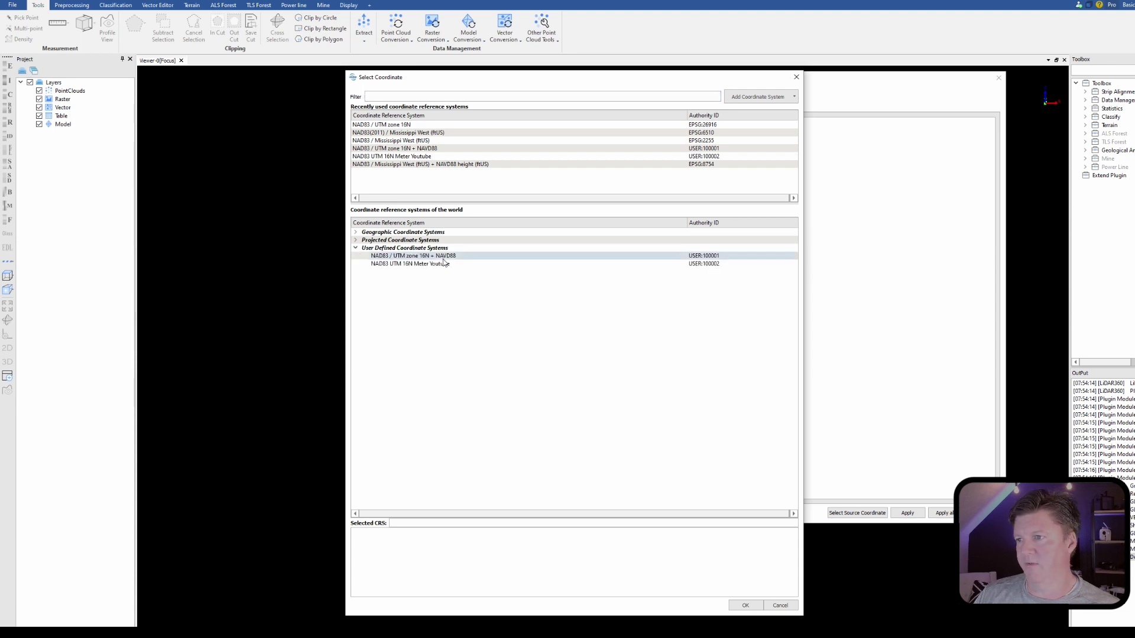
left_click(455, 258)
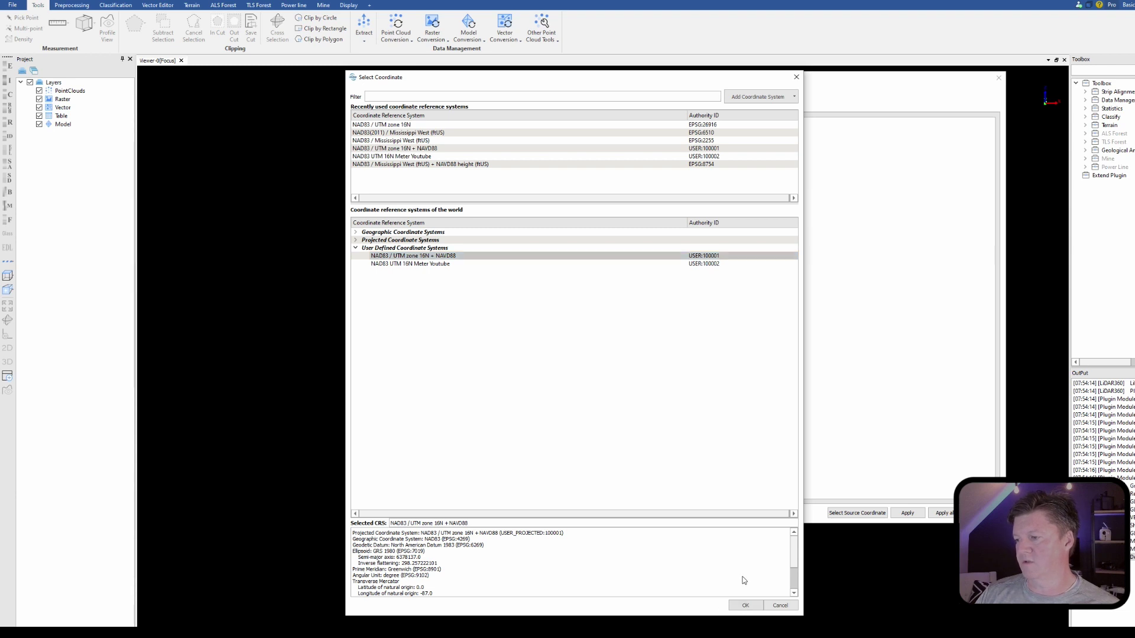
left_click(746, 606)
left_click(906, 512)
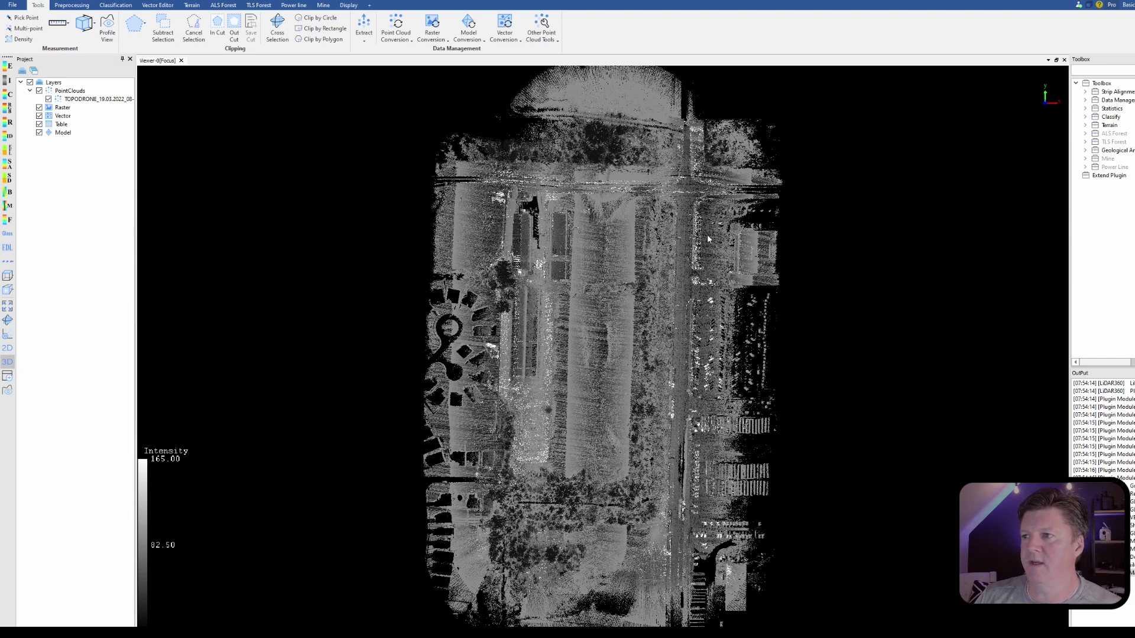
Let the TOPODRONE_19.03.2022 cloud finish loading in intensity colours, then go to Preprocessing.
left_click(73, 6)
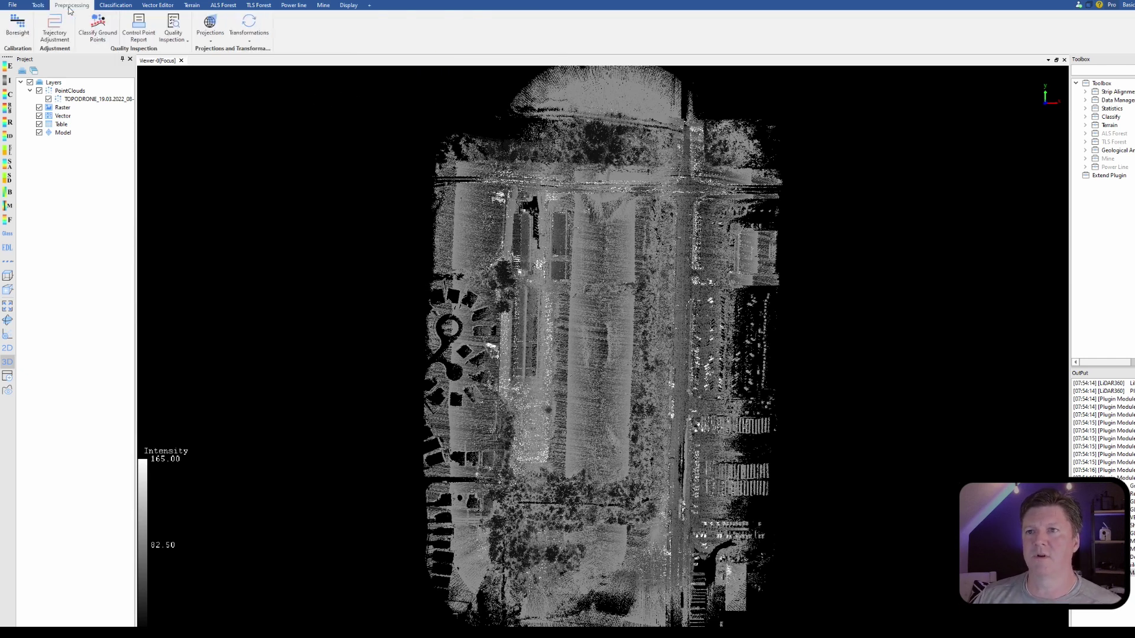
Start Boresight calibration in a new 'Workspace' folder and open the track_19.03.2022 POS file.
left_click(18, 33)
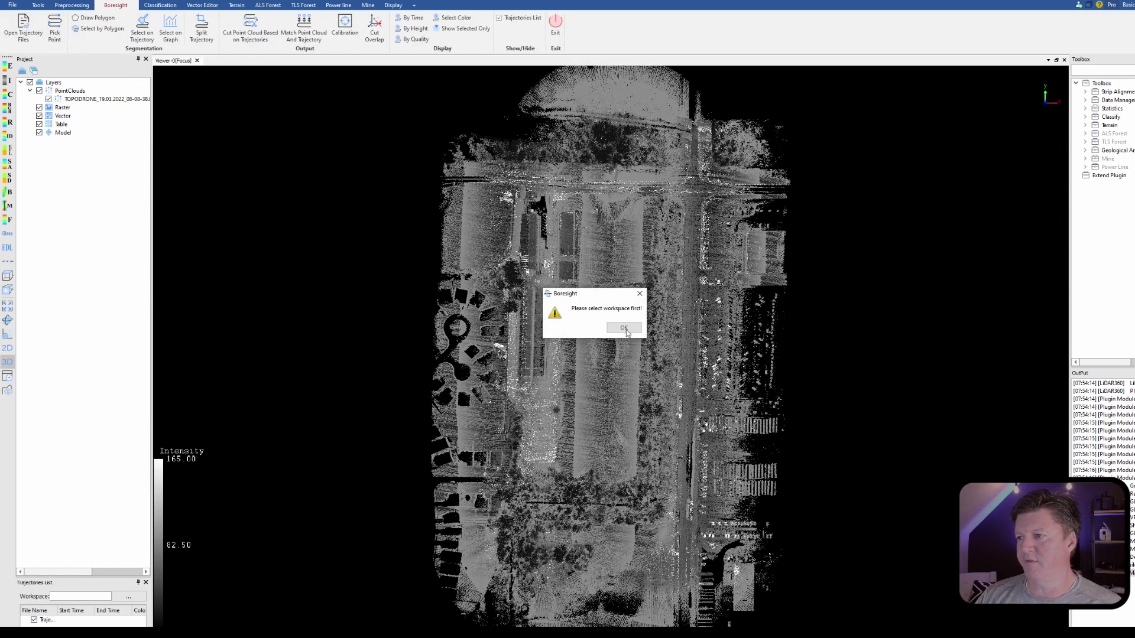
left_click(625, 328)
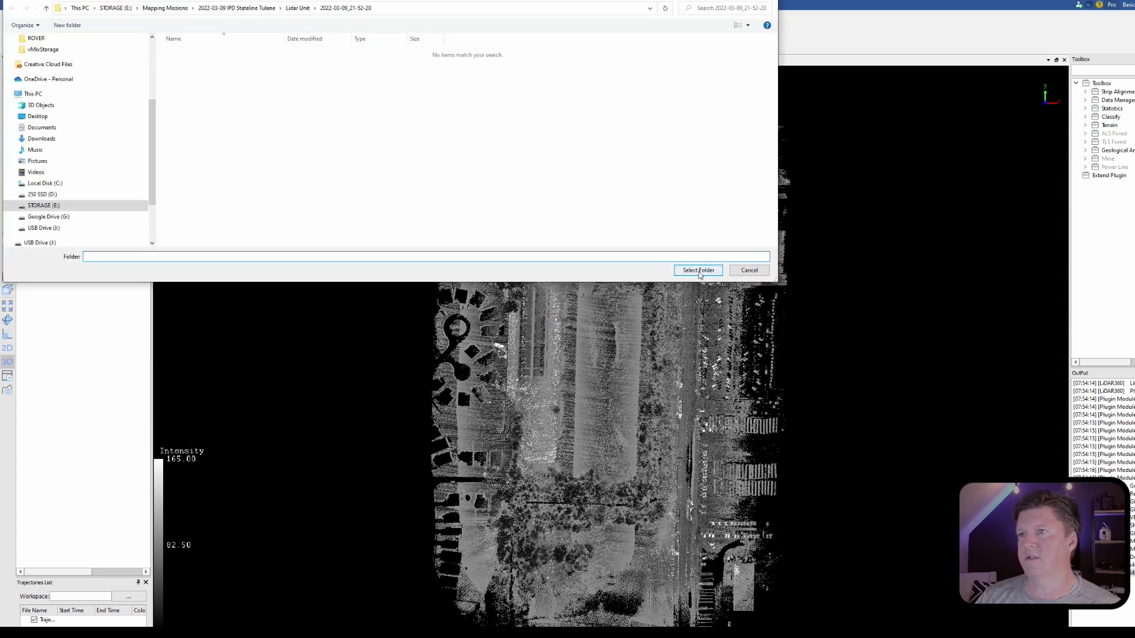
left_click(71, 24)
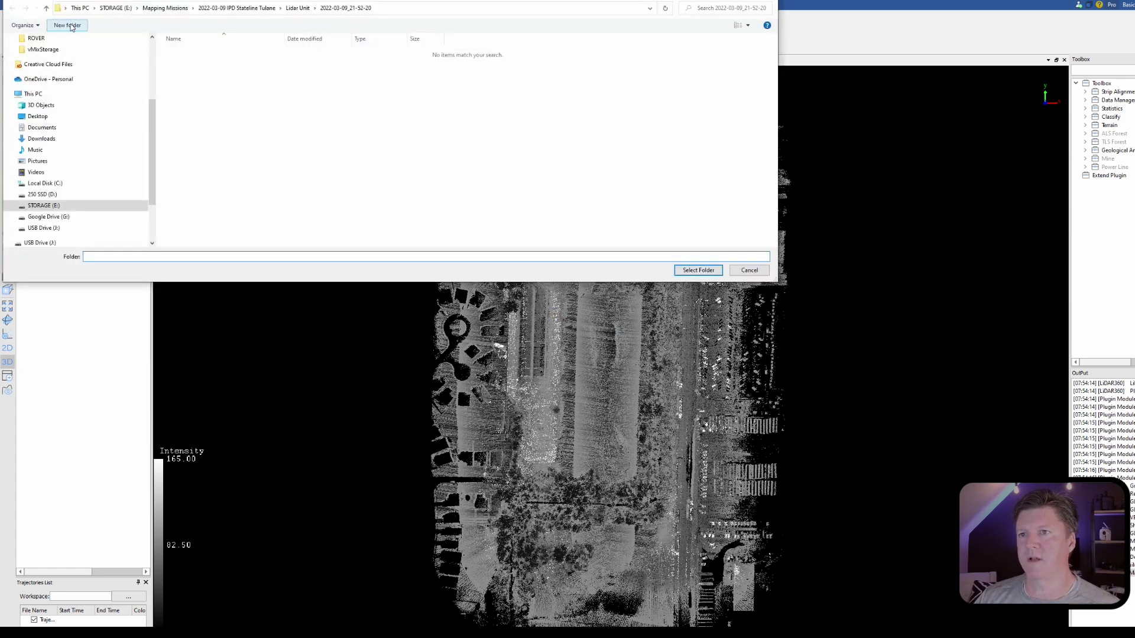
type("Work")
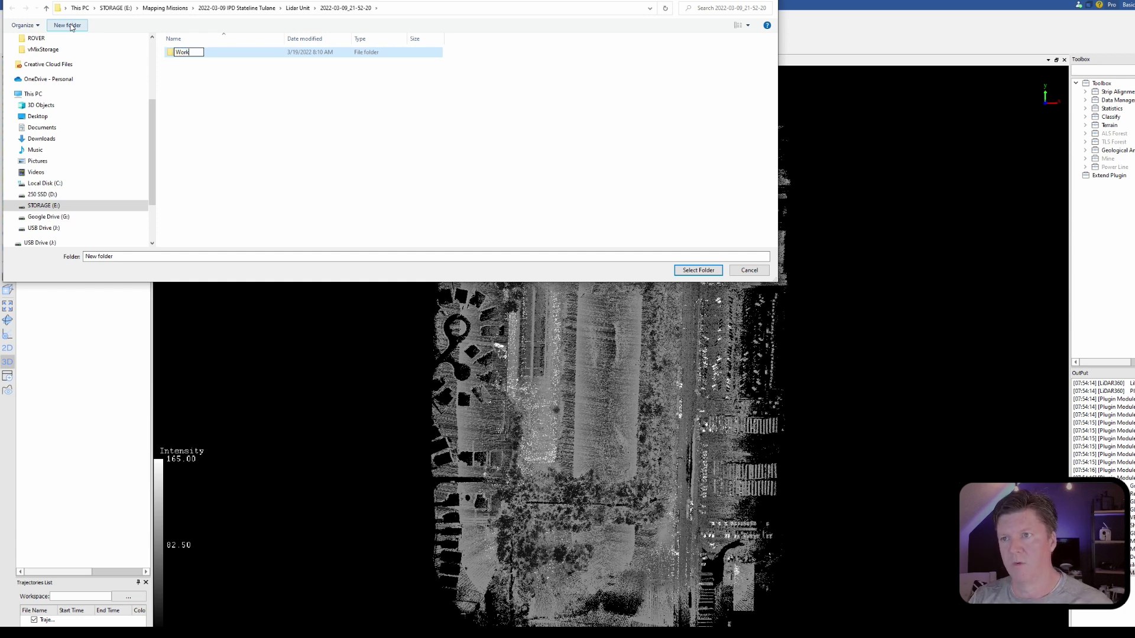
type("space")
key("Return")
key("Return")
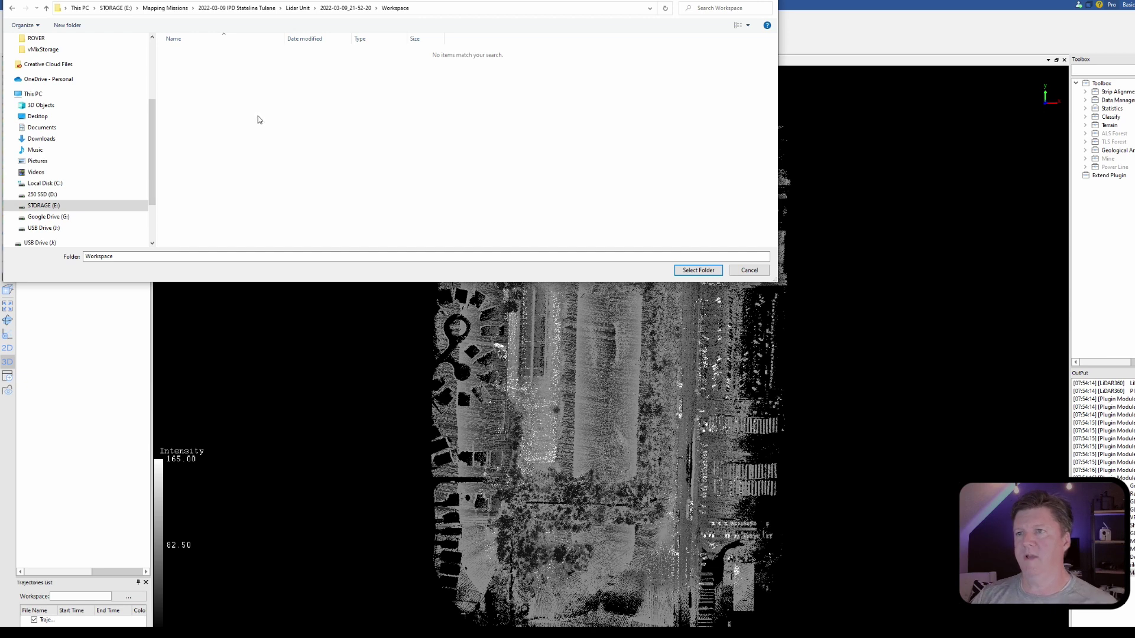
left_click(701, 270)
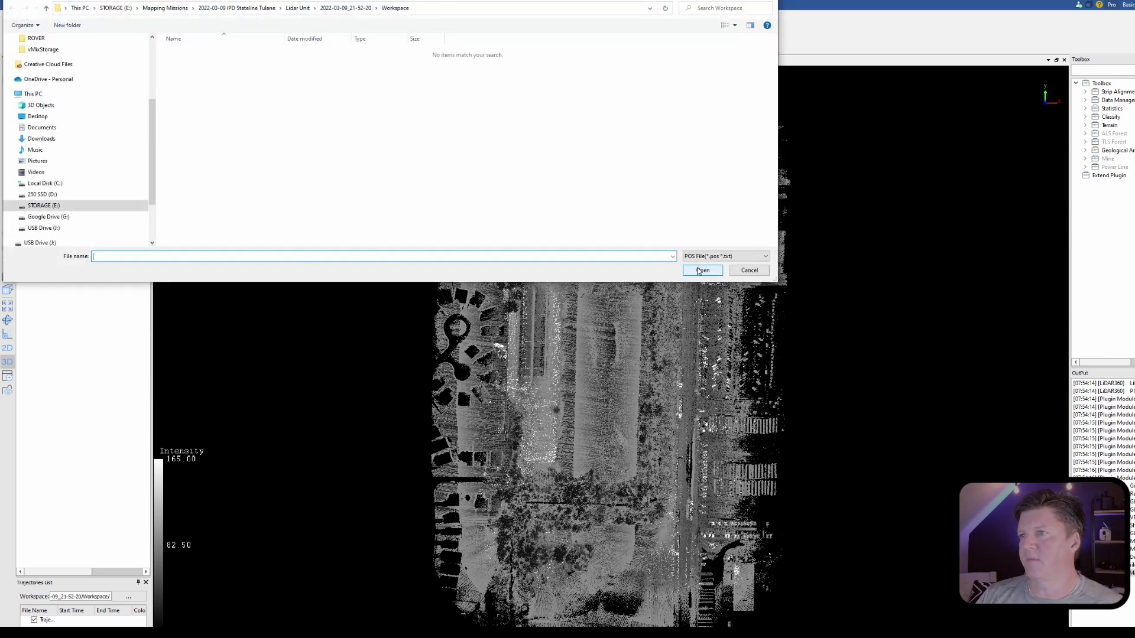
left_click(346, 7)
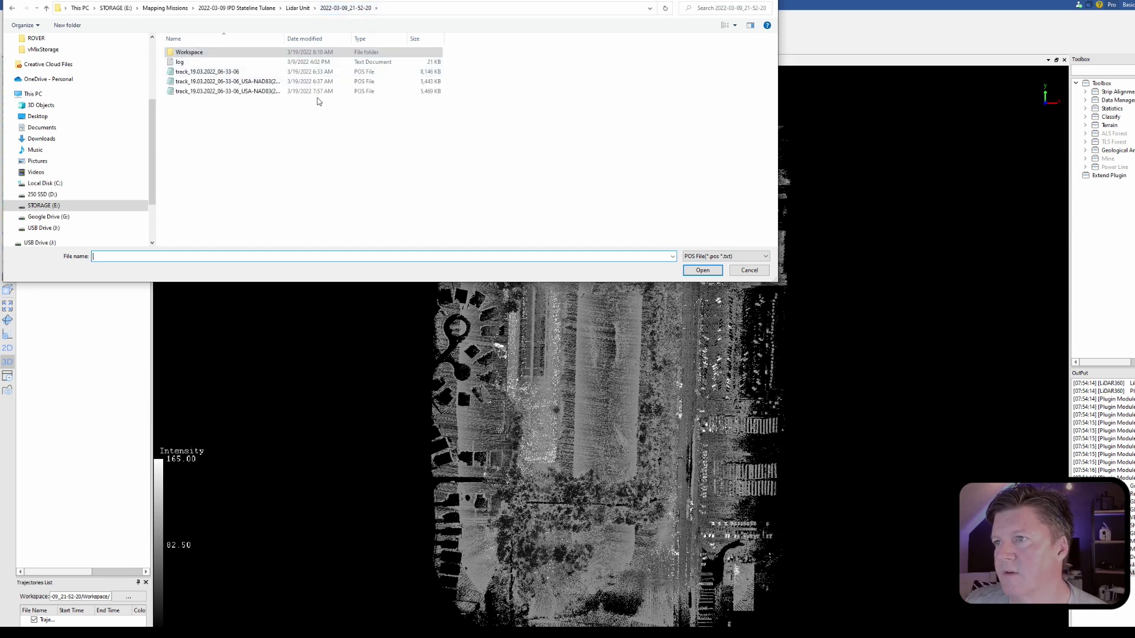
double_click(239, 95)
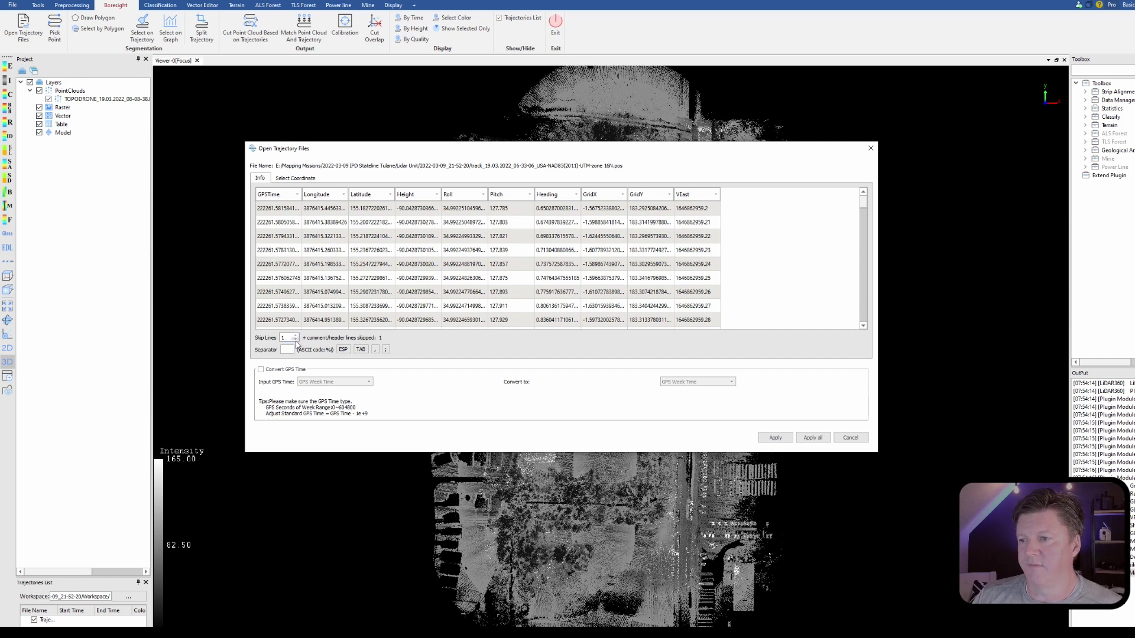
Map the POS columns as GridX, GridY, Height, Latitude, Latitude, Ignore, Roll and GPSTime.
left_click(295, 340)
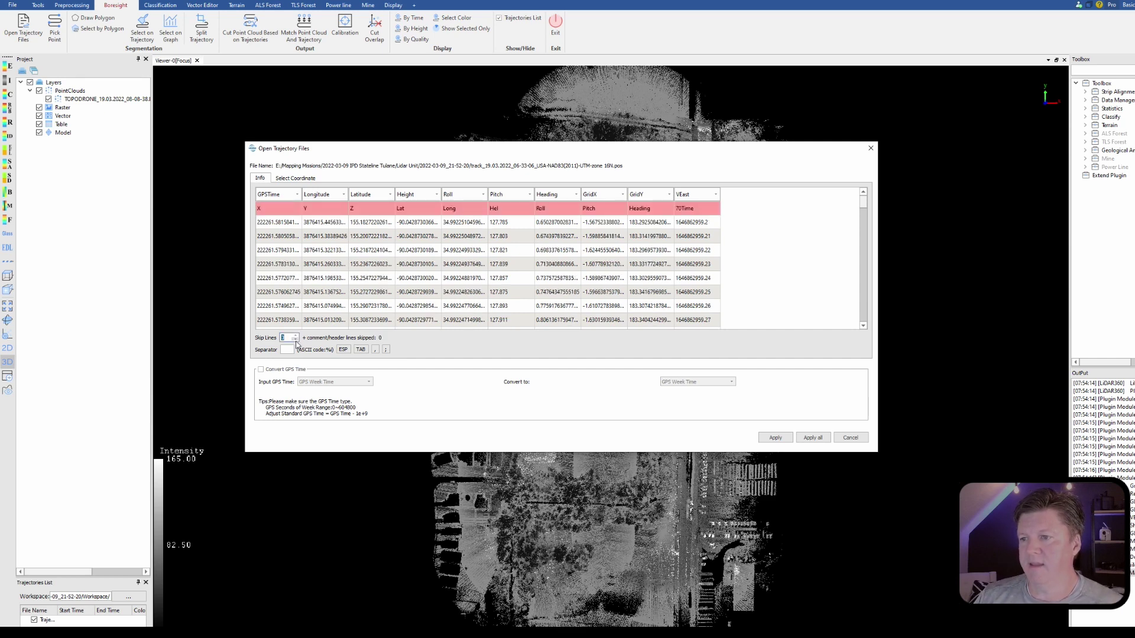
left_click(274, 195)
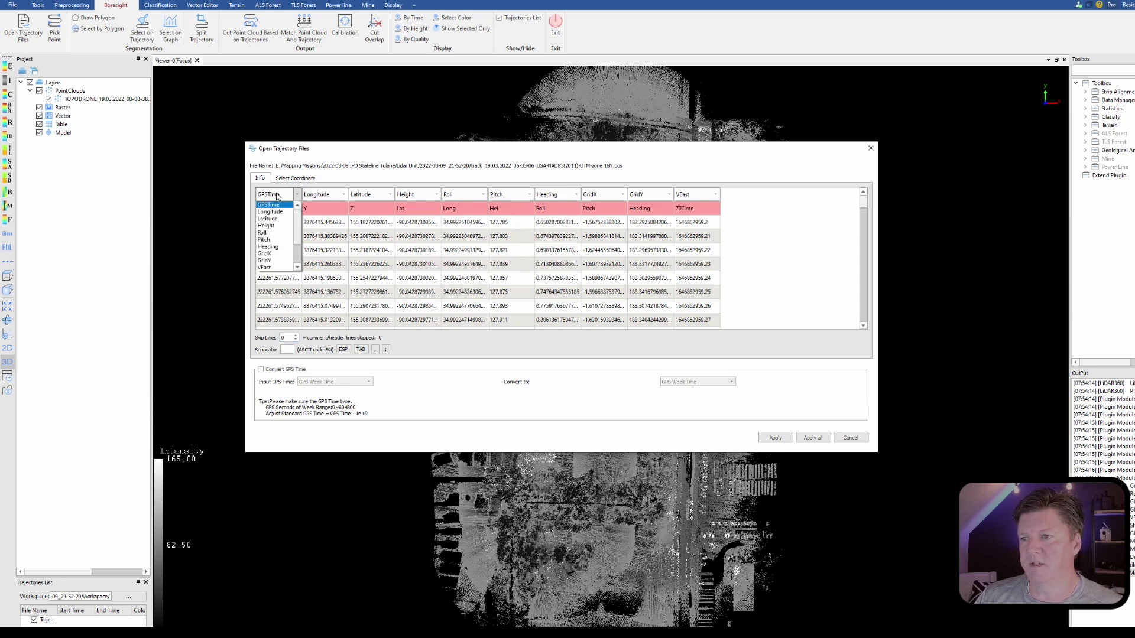
left_click(273, 252)
left_click(324, 195)
left_click(311, 224)
left_click(370, 196)
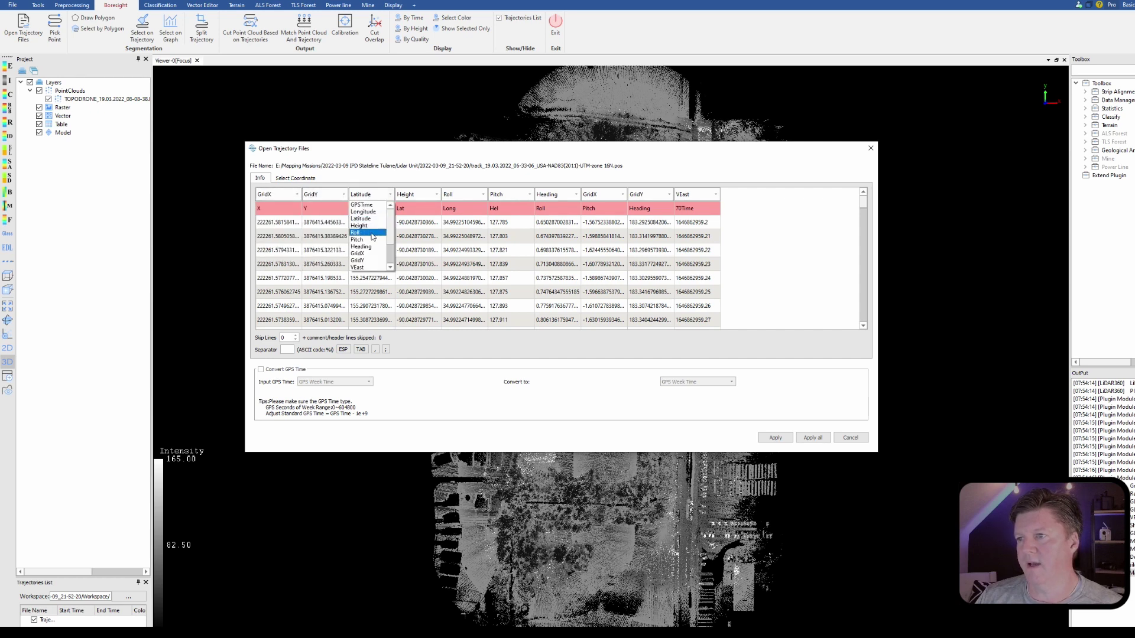
left_click(362, 226)
left_click(416, 195)
left_click(414, 219)
left_click(464, 195)
left_click(454, 218)
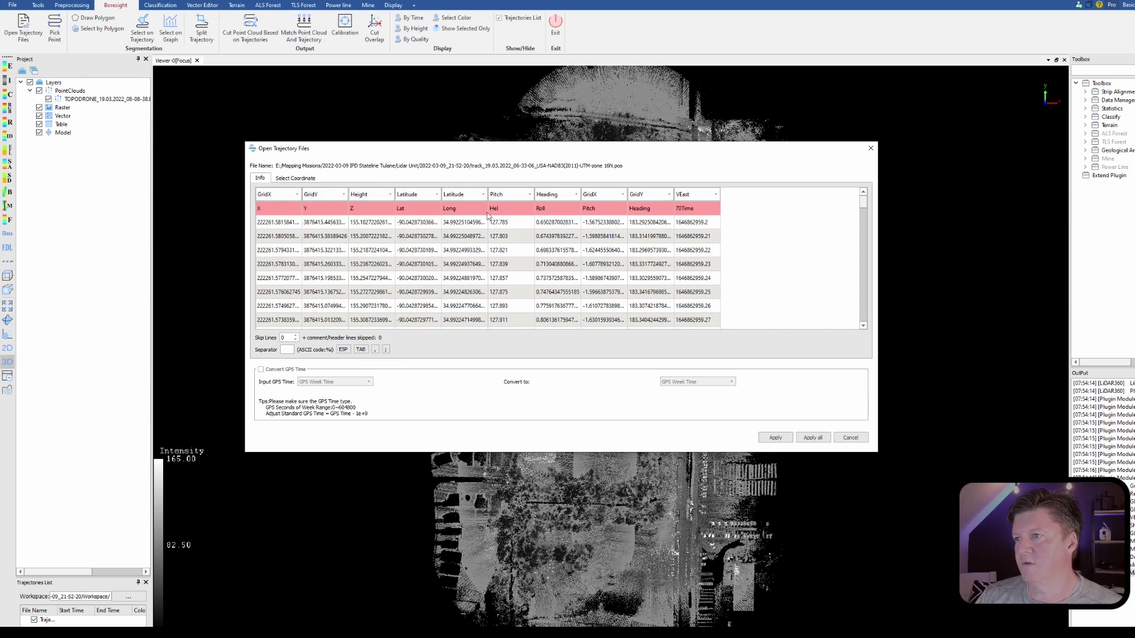
left_click(510, 195)
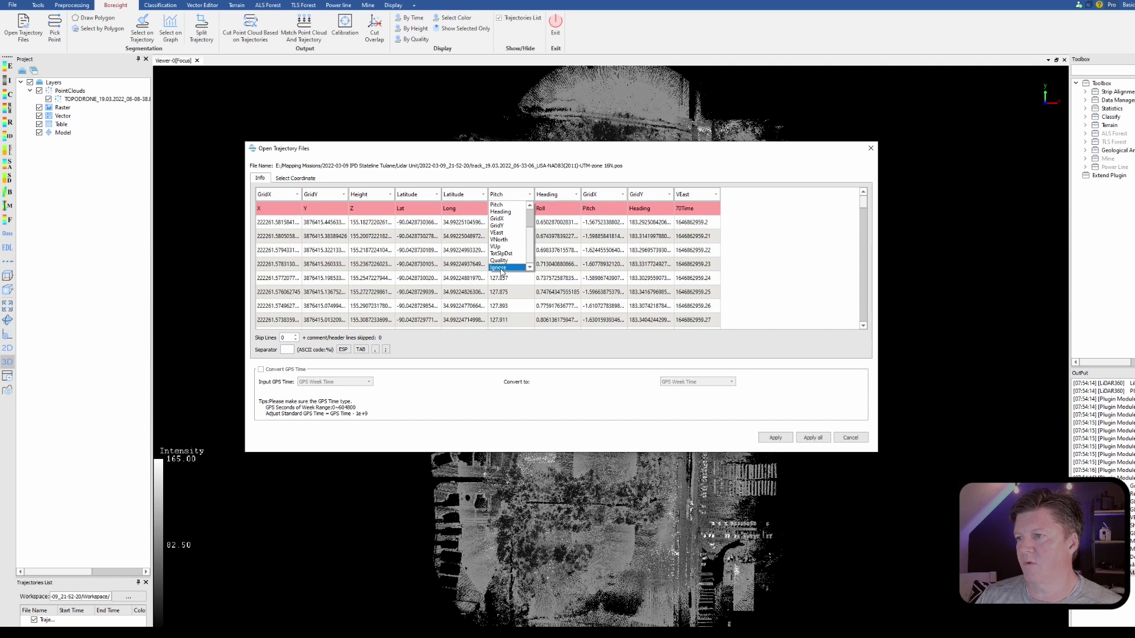
left_click(501, 269)
left_click(562, 195)
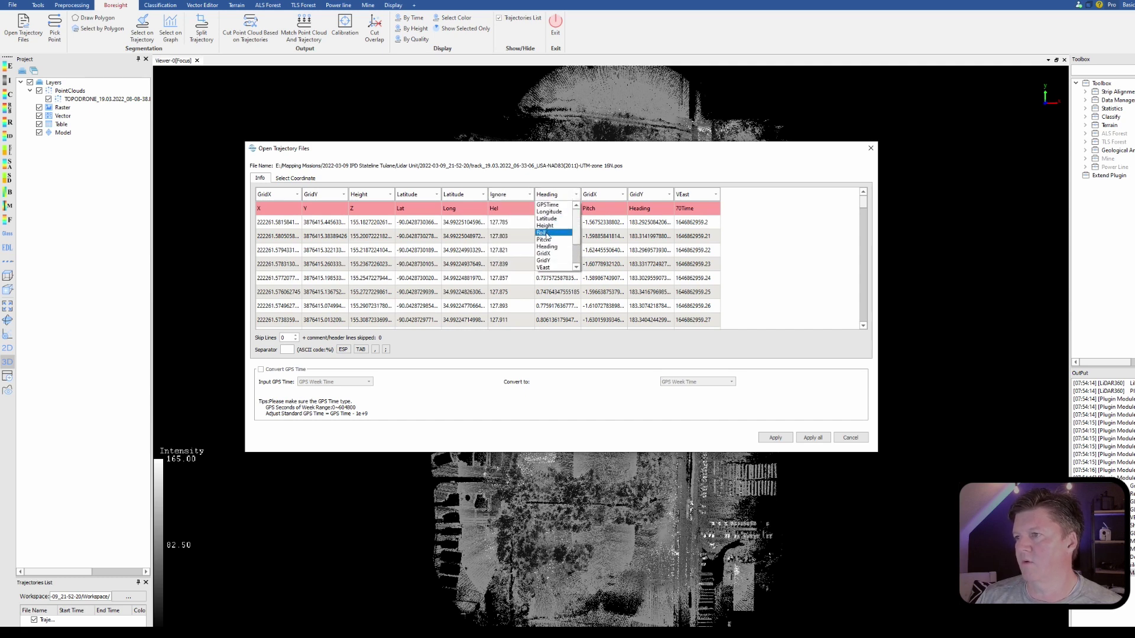
left_click(546, 233)
scroll(603, 195, "up", 2)
scroll(651, 195, "up", 2)
left_click(697, 195)
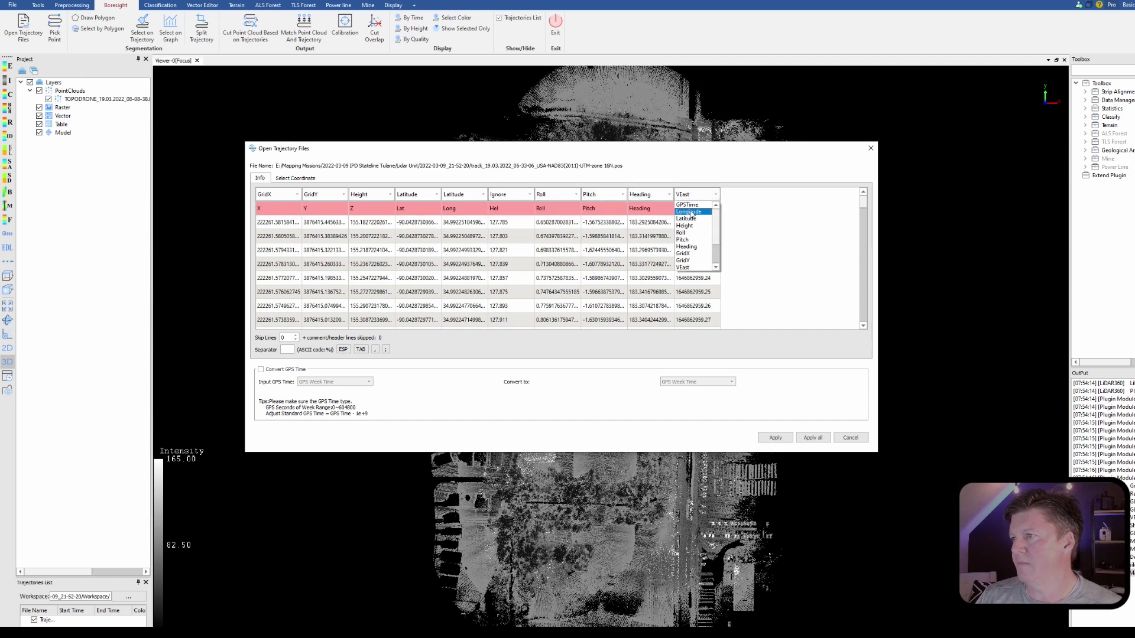
left_click(687, 204)
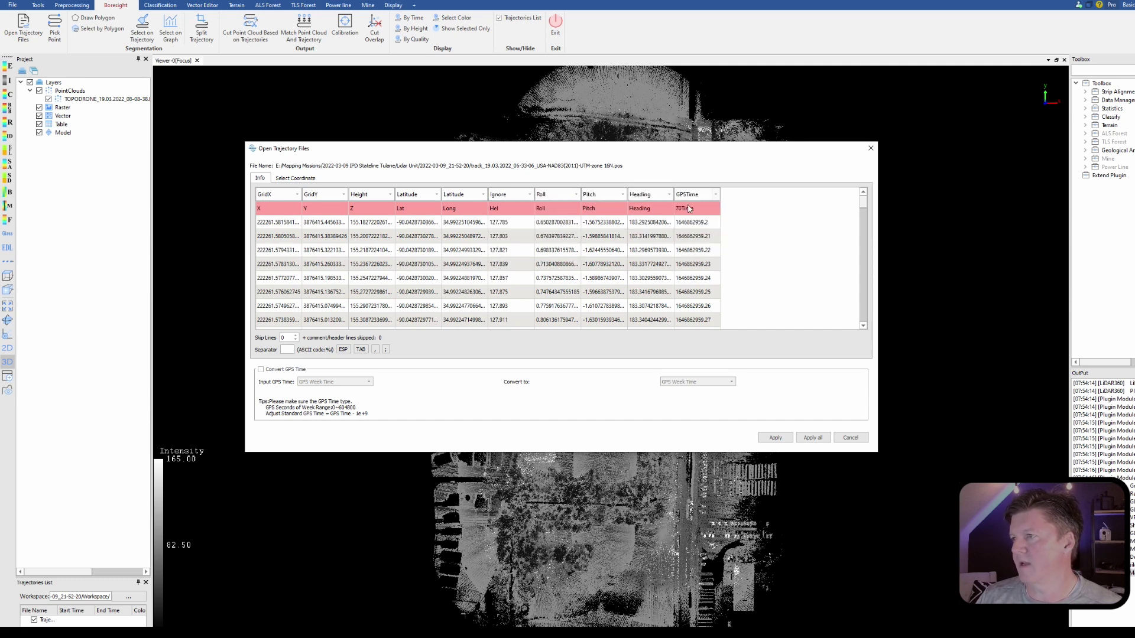
Skip the header line, apply the mapping, and change the duplicate Latitude column to Longitude.
left_click(296, 336)
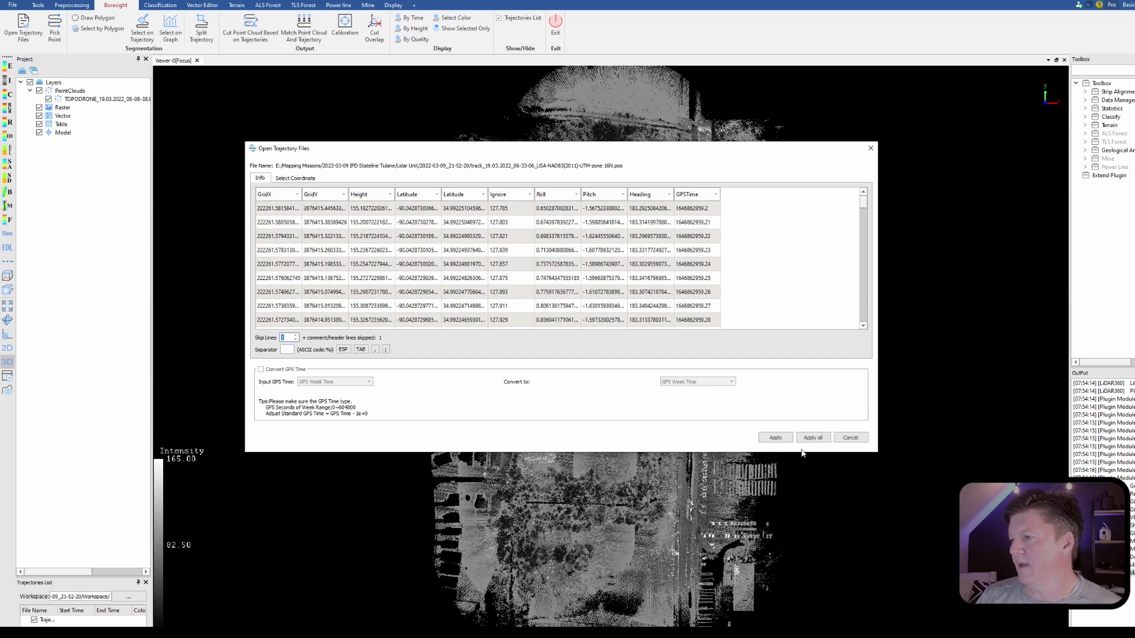
left_click(775, 438)
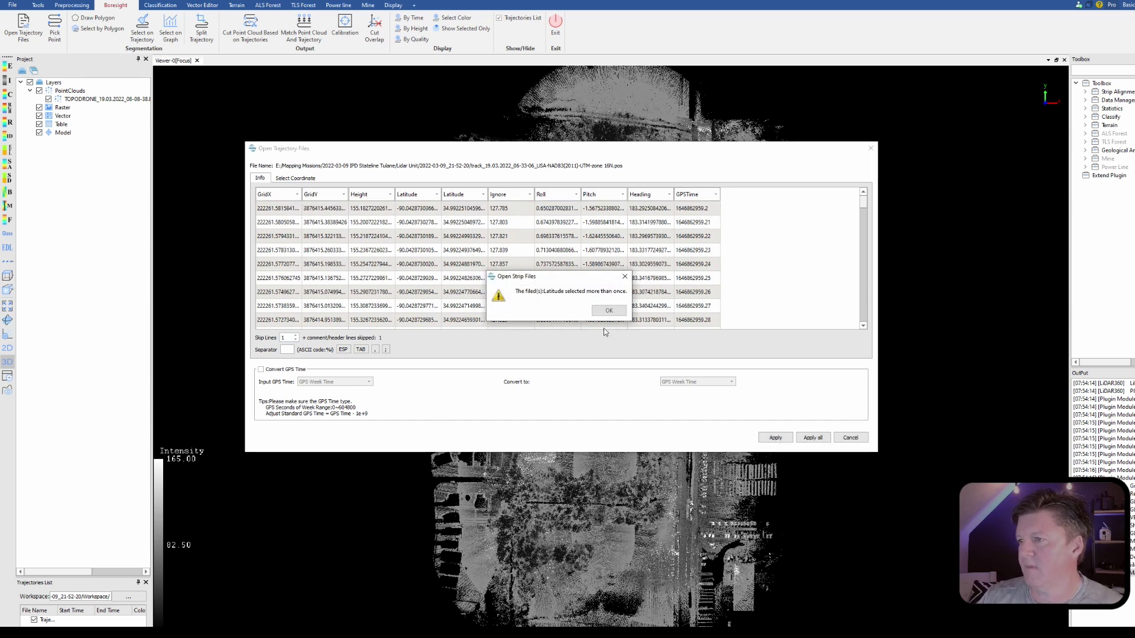
left_click(609, 312)
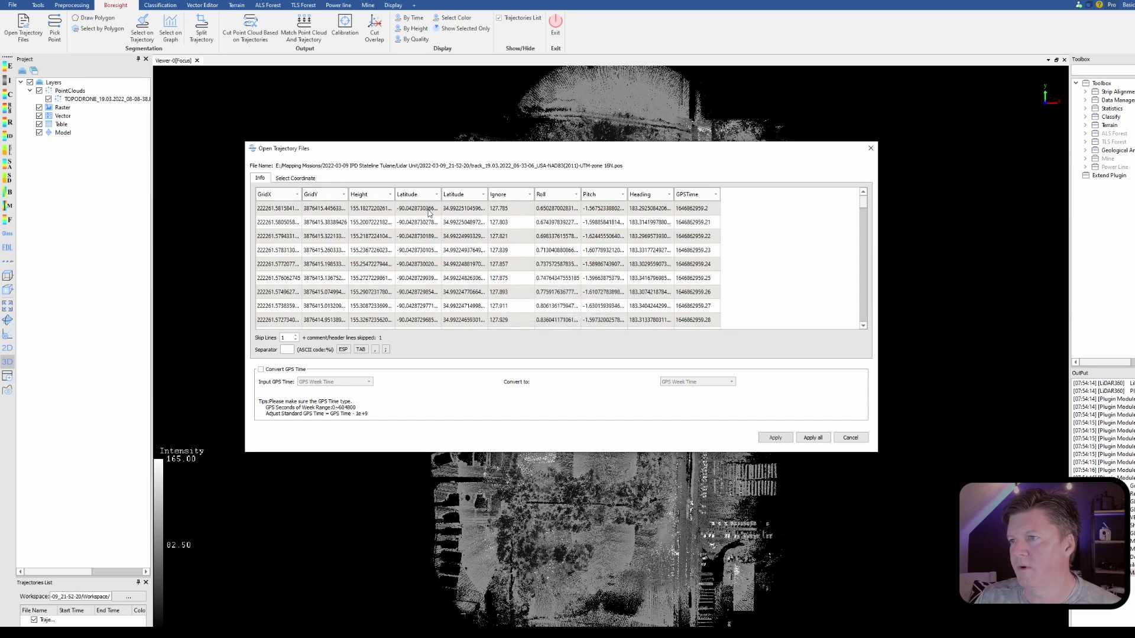
left_click(467, 197)
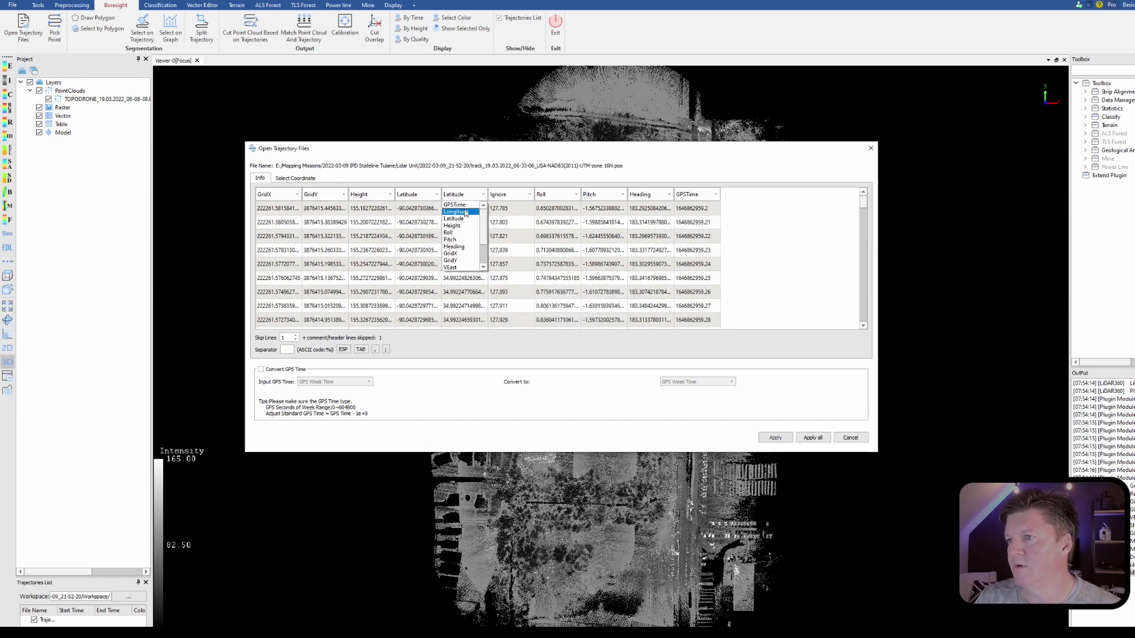
left_click(466, 212)
left_click(295, 340)
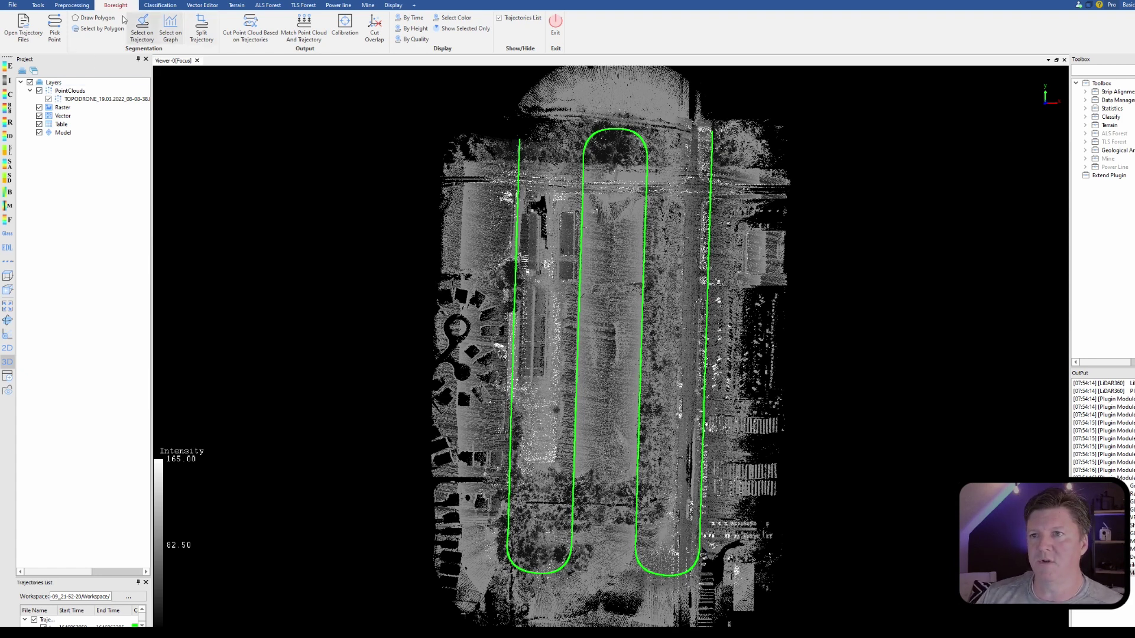
Draw a four-corner polygon around the flight lines, then switch to Select on Trajectory.
left_click(94, 18)
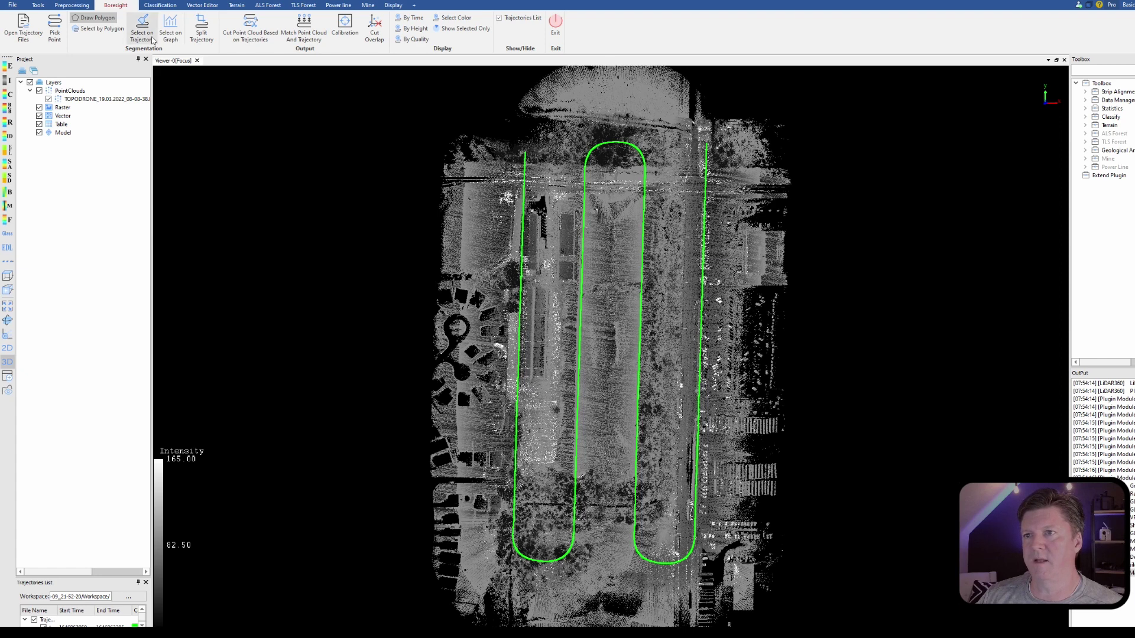
left_click(511, 155)
left_click(720, 148)
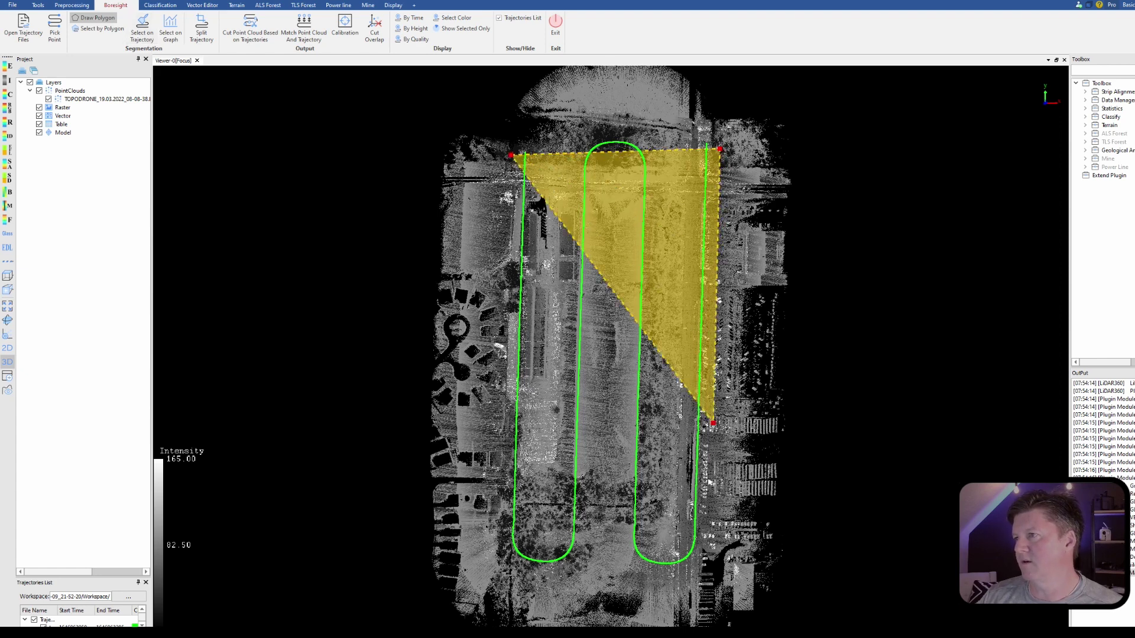
left_click(708, 528)
left_click(493, 537)
right_click(496, 532)
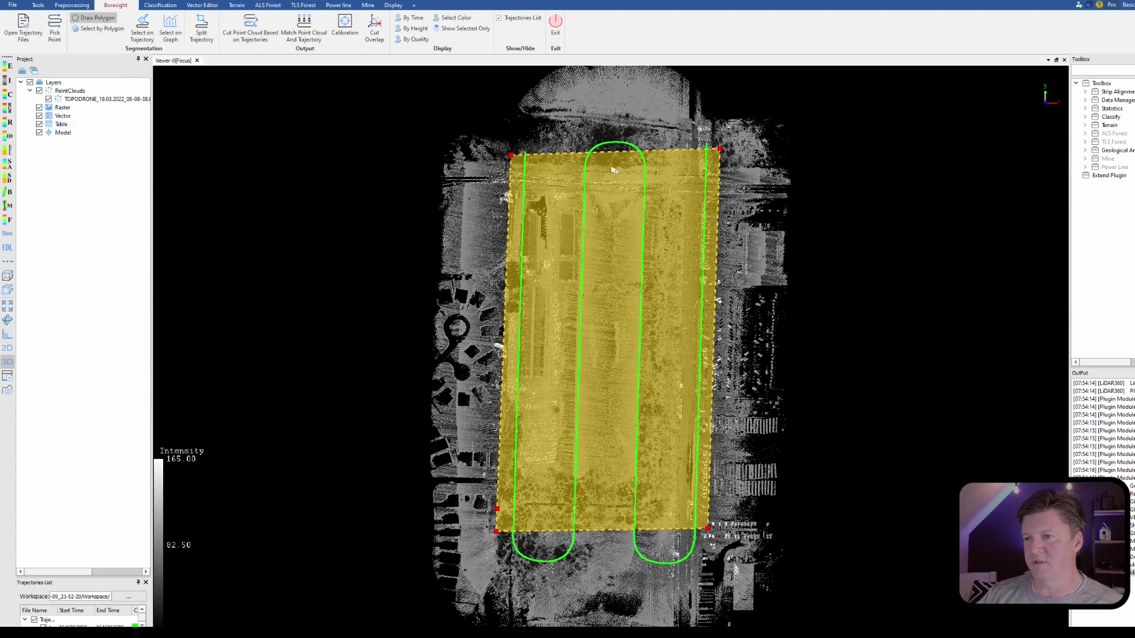
left_click(140, 34)
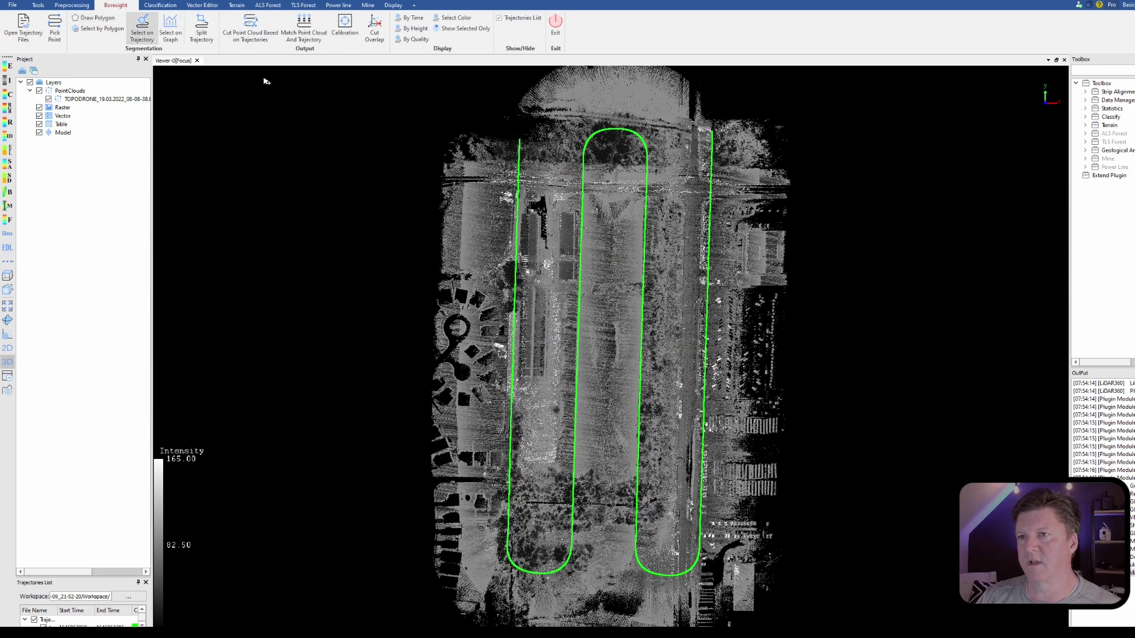
Mark the right-hand and second-from-right flight legs as strips by their end points.
left_click(713, 138)
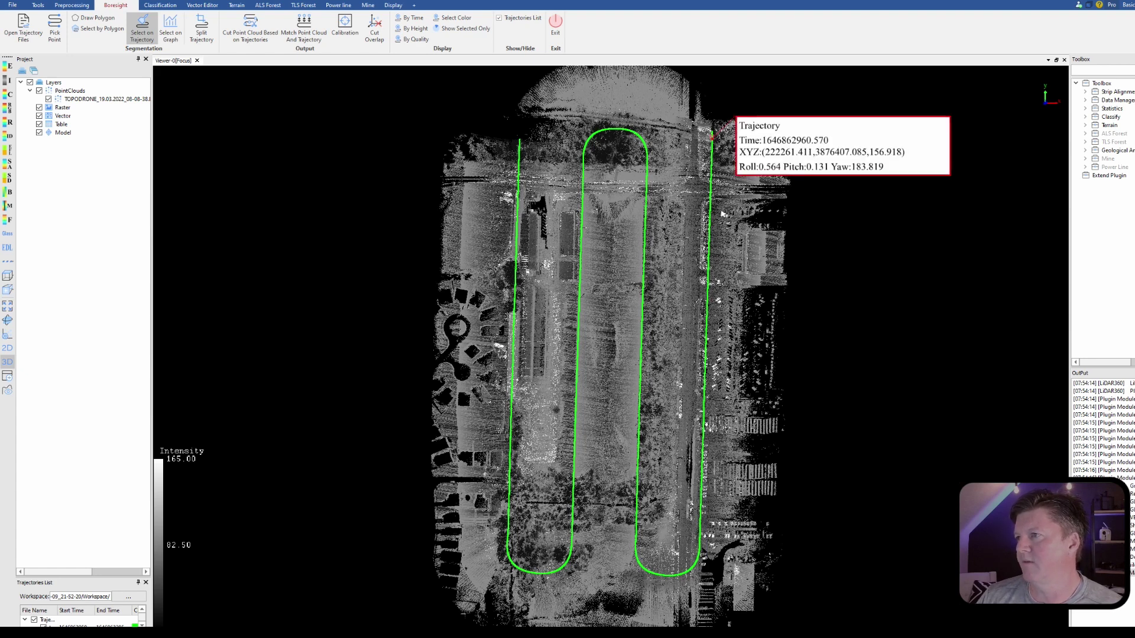
left_click(702, 550)
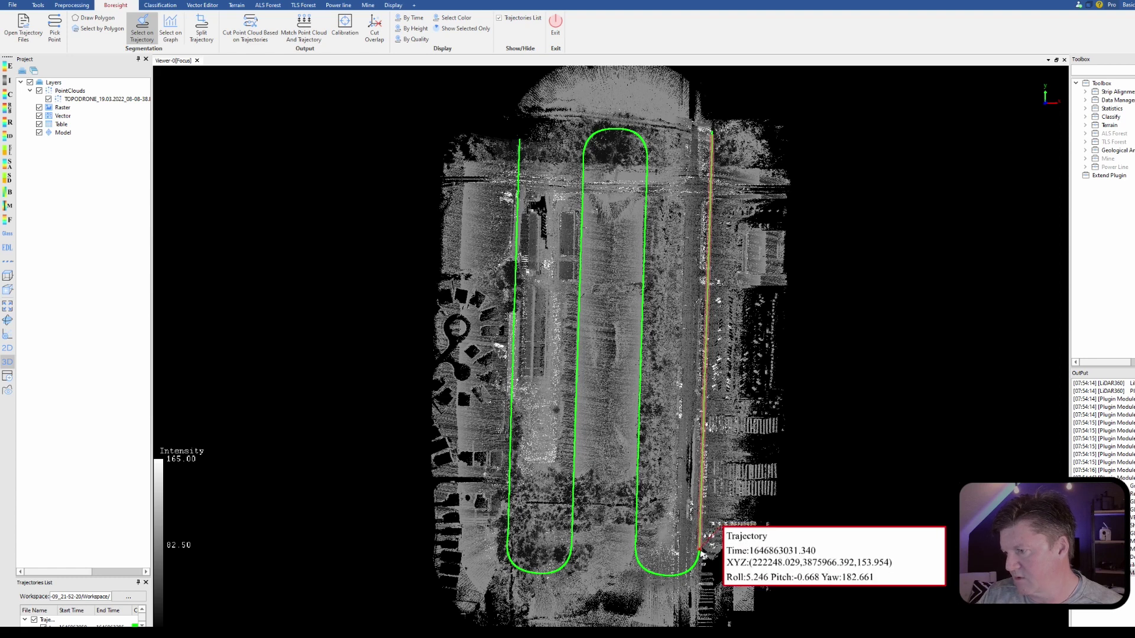
right_click(703, 551)
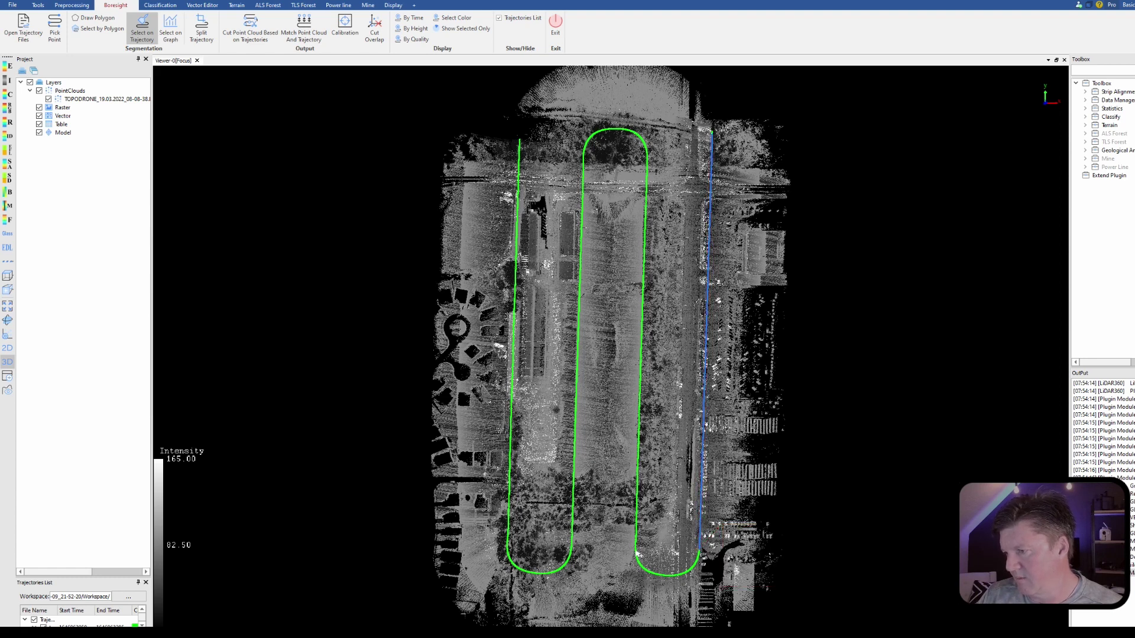
left_click(637, 553)
left_click(649, 155)
right_click(648, 156)
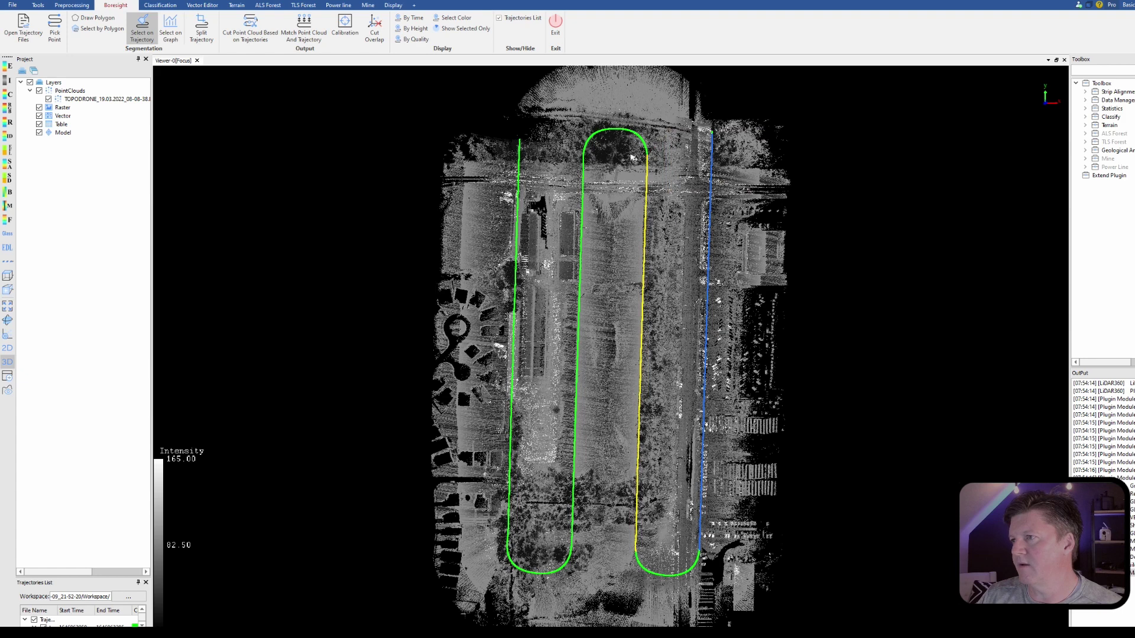
Mark the third and left-hand legs as strips and split the trajectory into four strips.
left_click(584, 155)
left_click(574, 466)
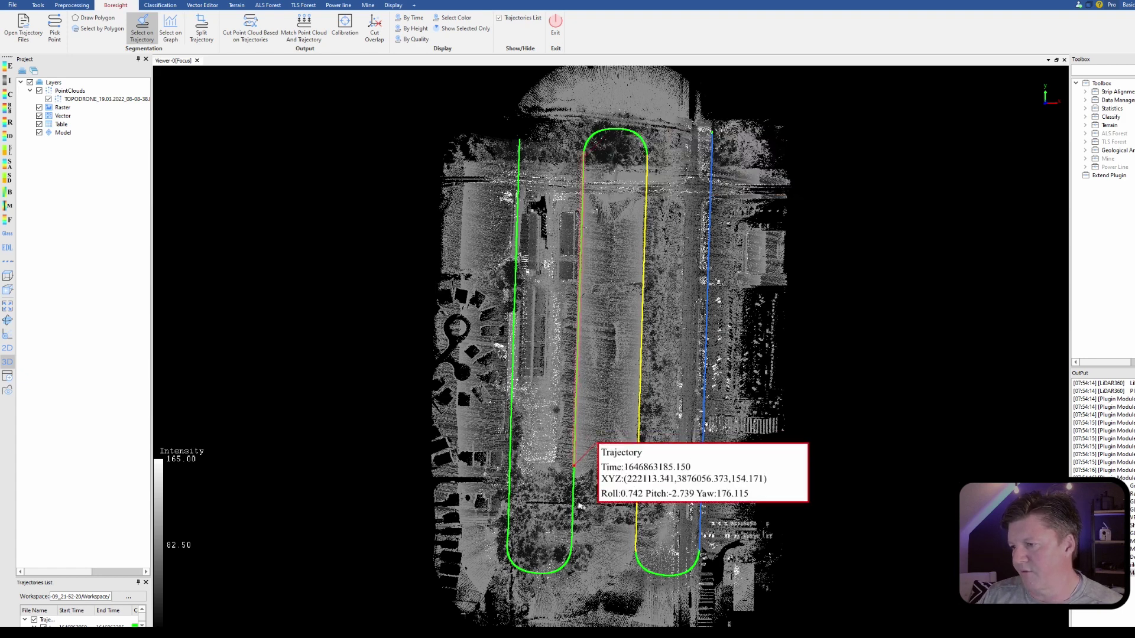
left_click(575, 553)
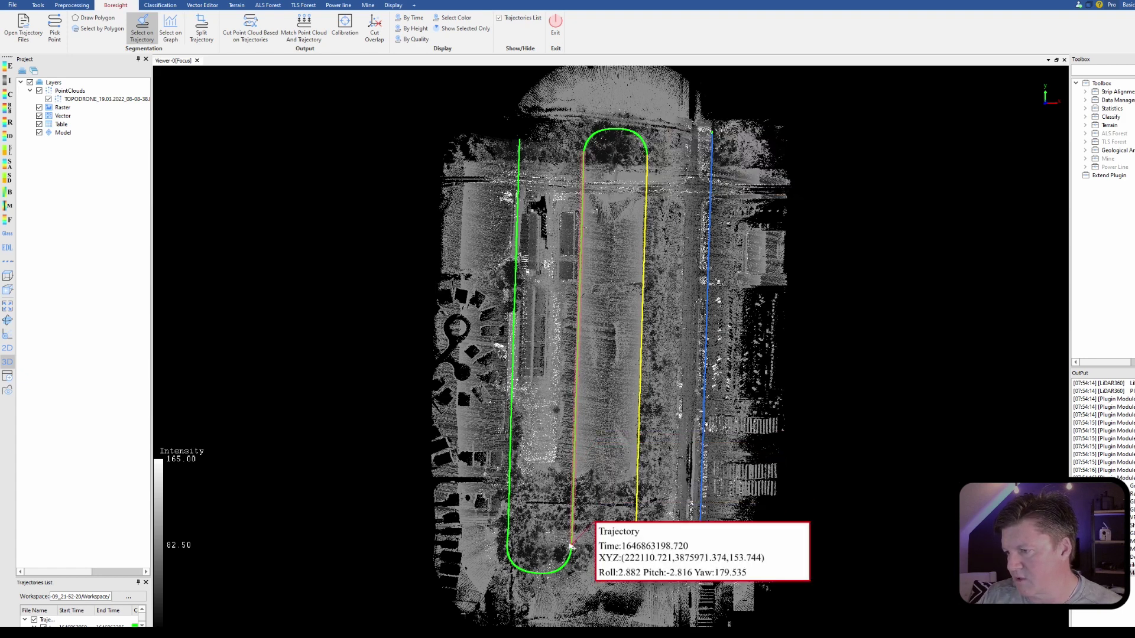
left_click(574, 553)
left_click(573, 553)
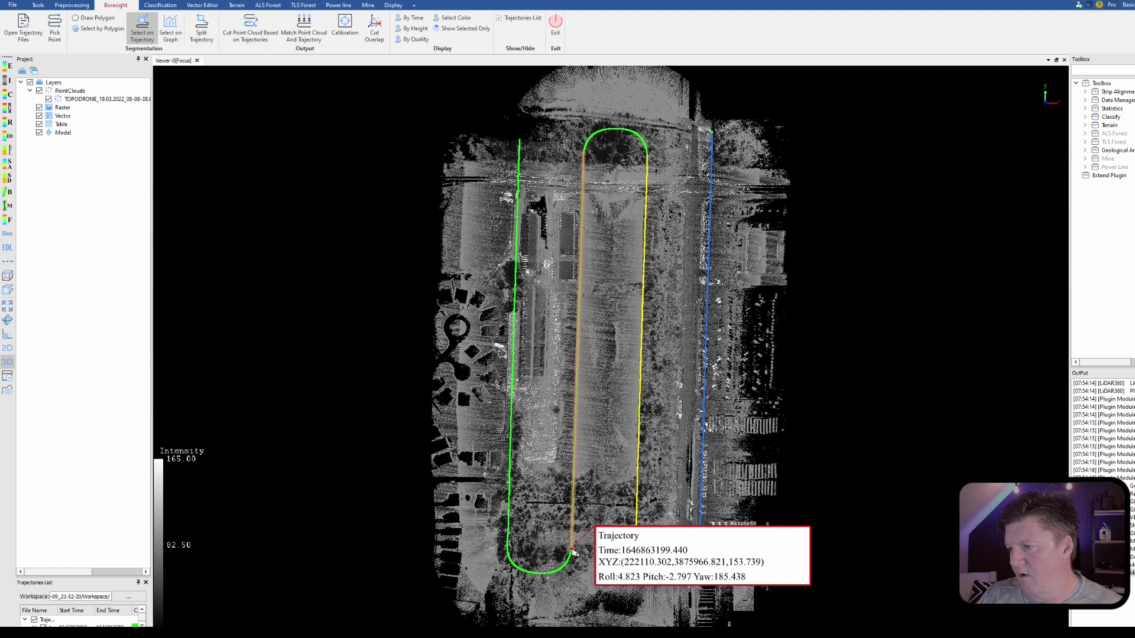
left_click(574, 554)
left_click(572, 555)
left_click(573, 556)
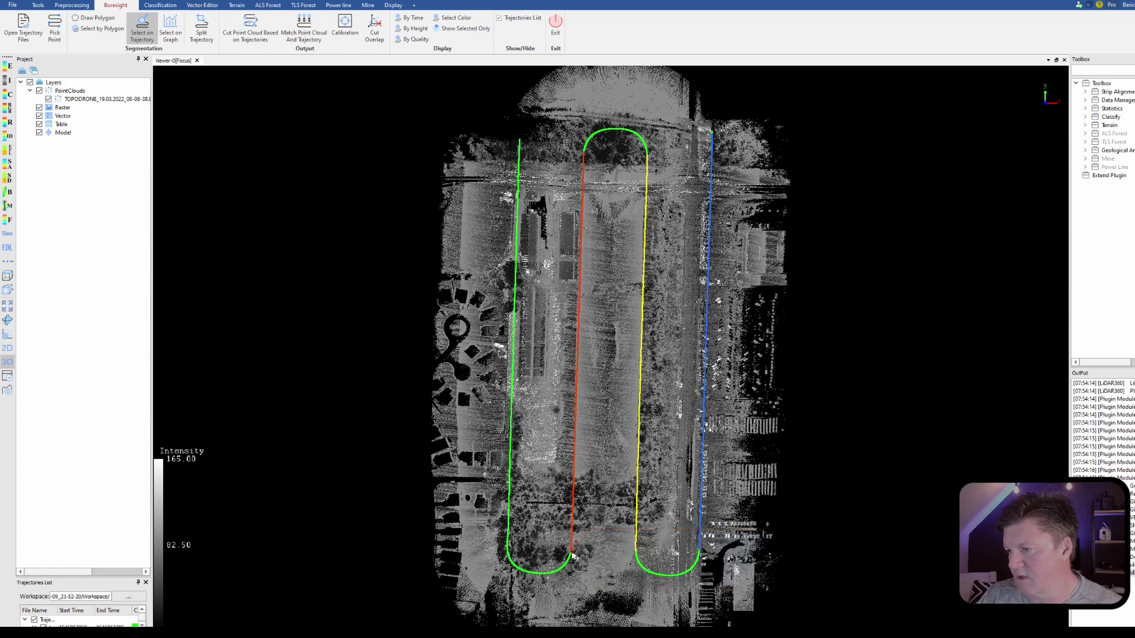
left_click(507, 551)
left_click(521, 149)
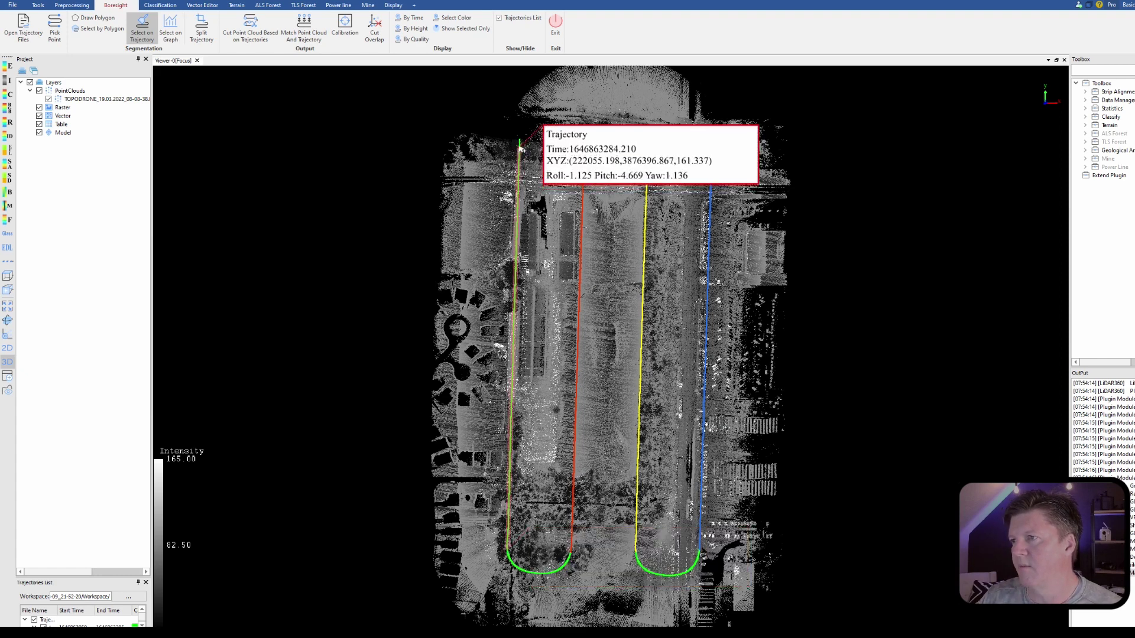
left_click(521, 149)
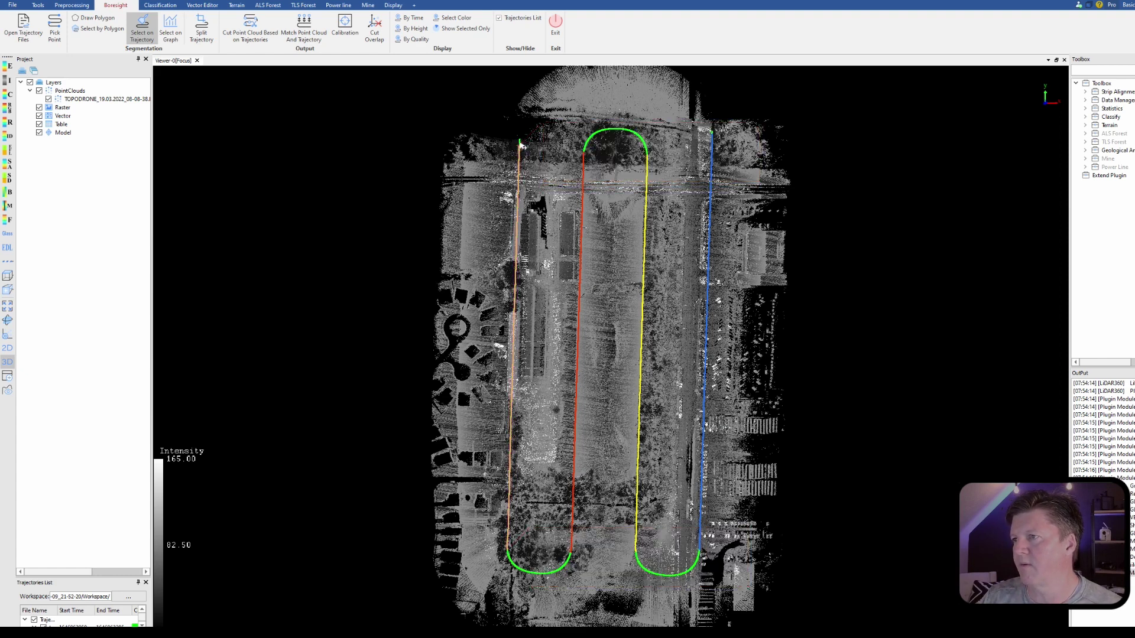
left_click(201, 31)
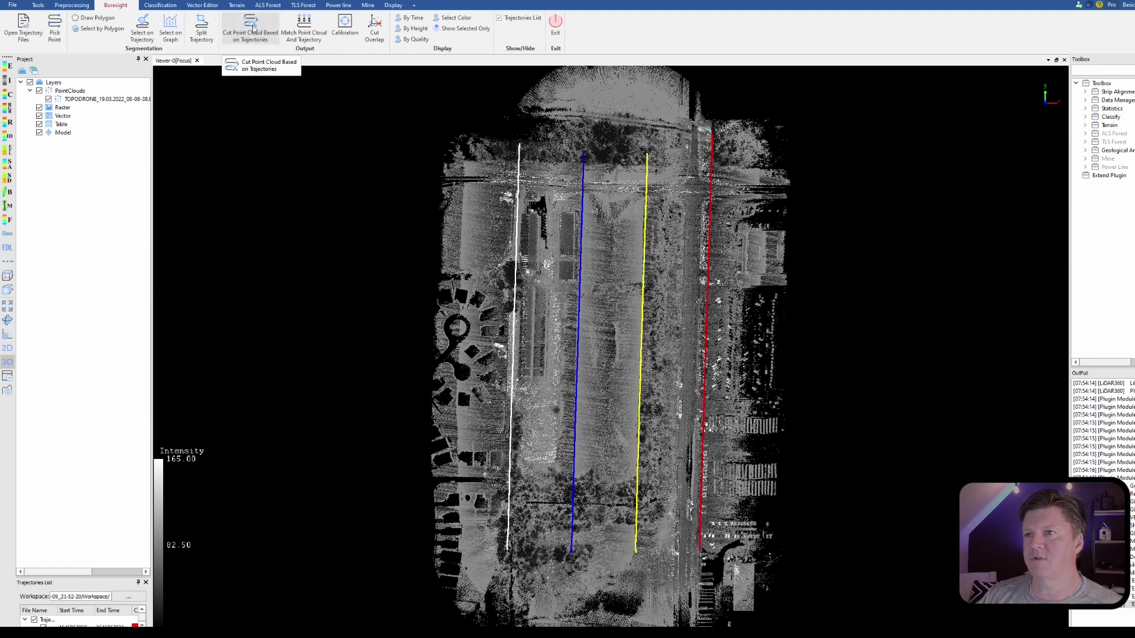
Cut the point cloud into strip layers along the trajectories and add them to the project.
left_click(252, 27)
left_click(606, 375)
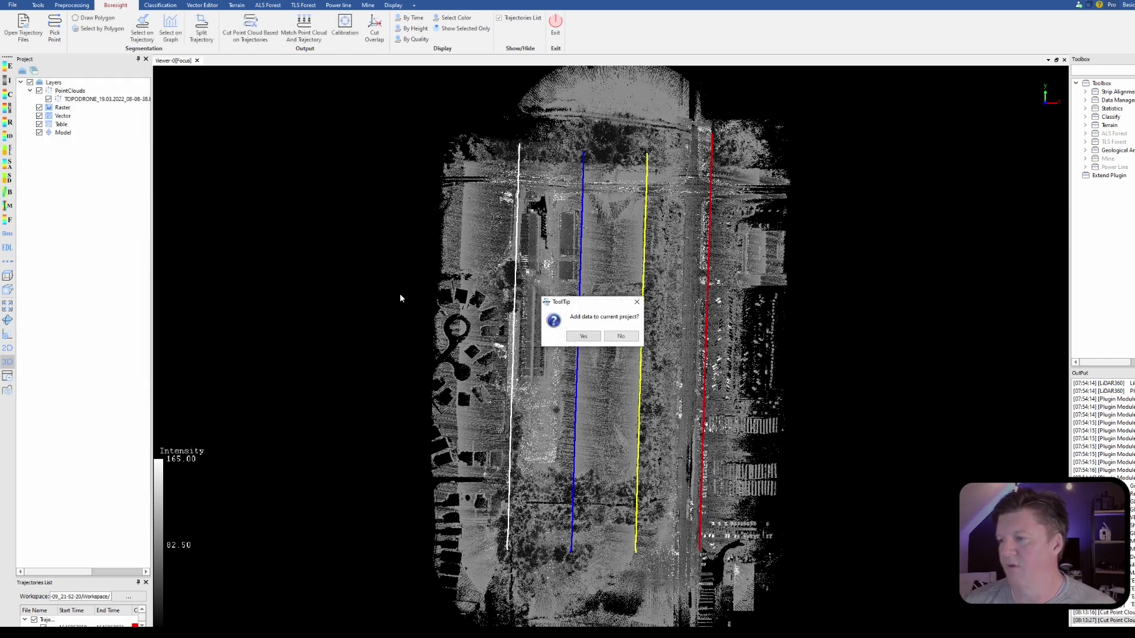
left_click(581, 336)
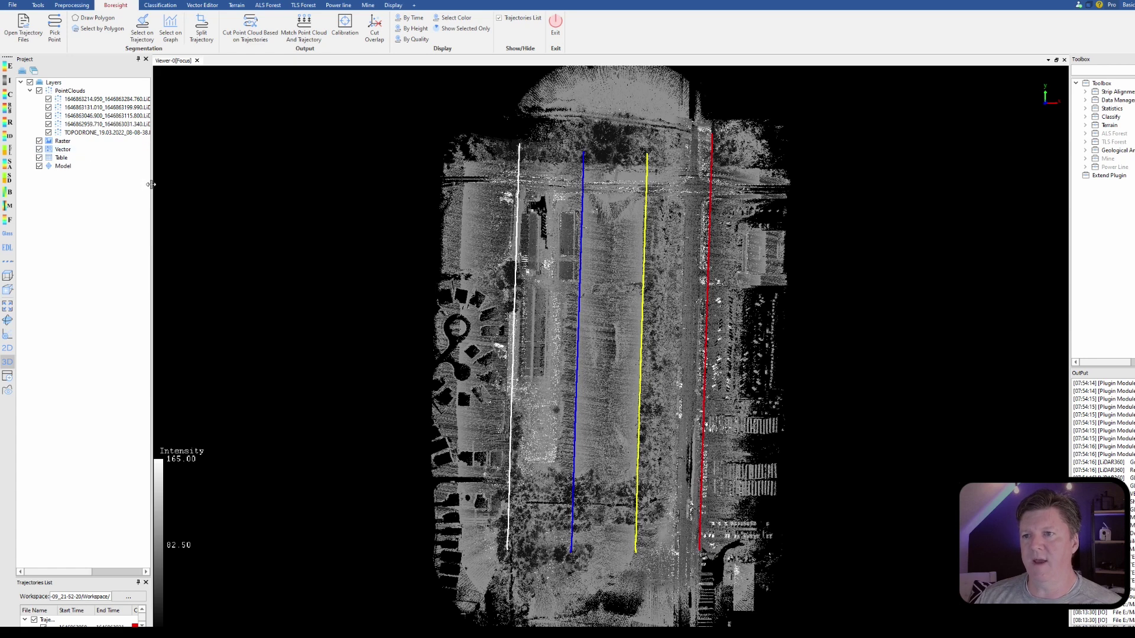
Remove the original TOPODRONE_19.03.2022 cloud layer from the project.
left_click_drag(152, 188, 241, 189)
left_click(81, 134)
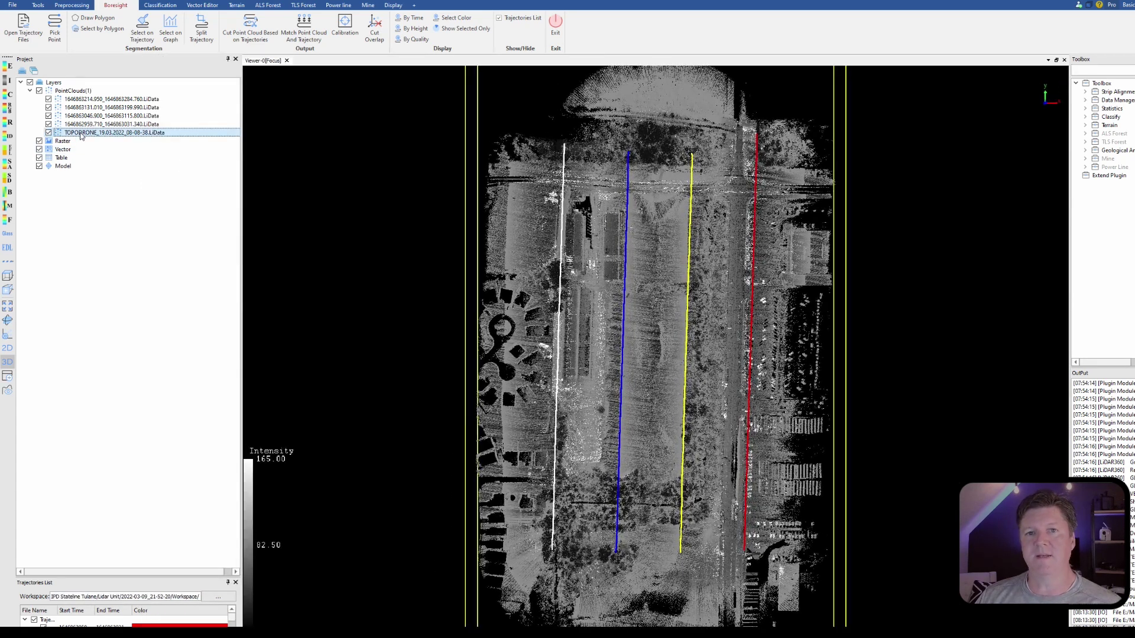
right_click(81, 133)
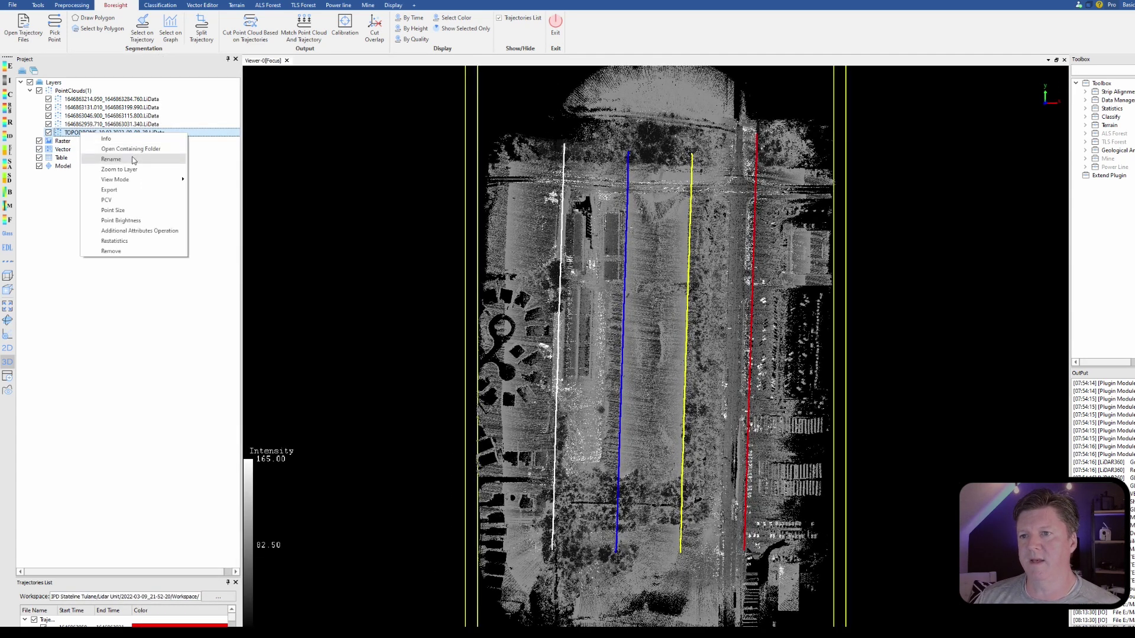
left_click(129, 252)
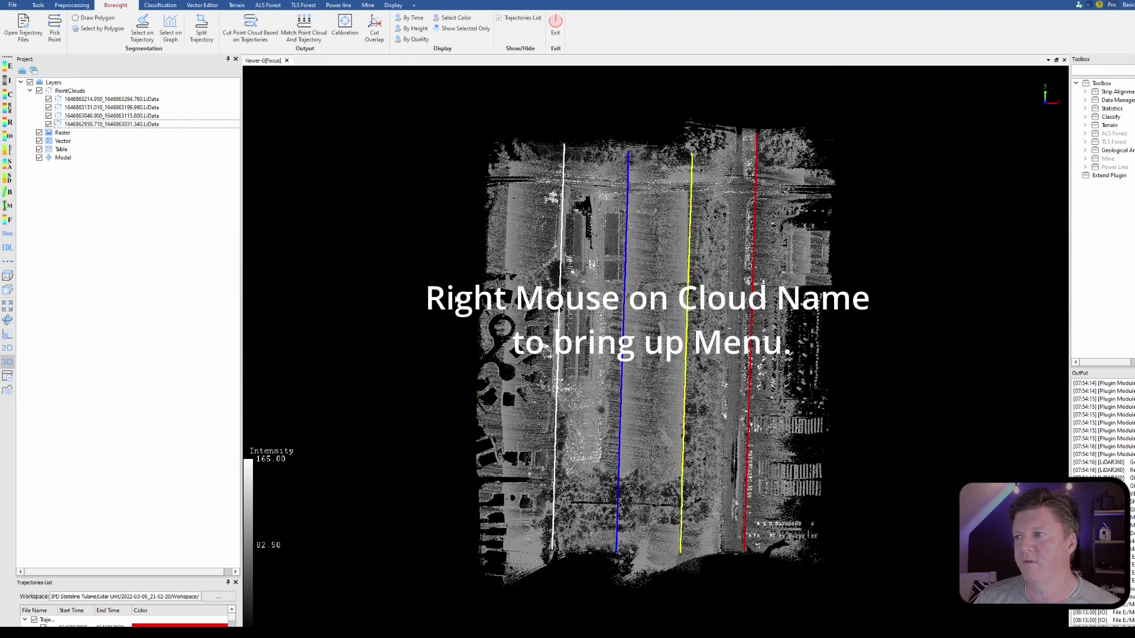
Colour each strip like its trajectory, enable EDL shading, and open a profile view.
left_click(305, 33)
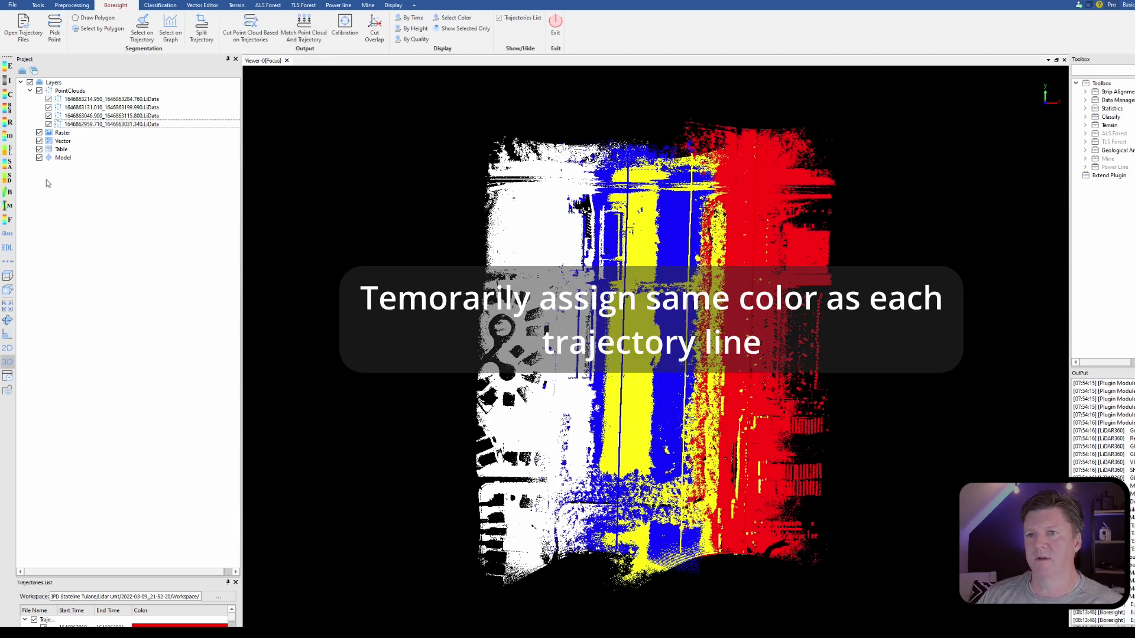
left_click(7, 248)
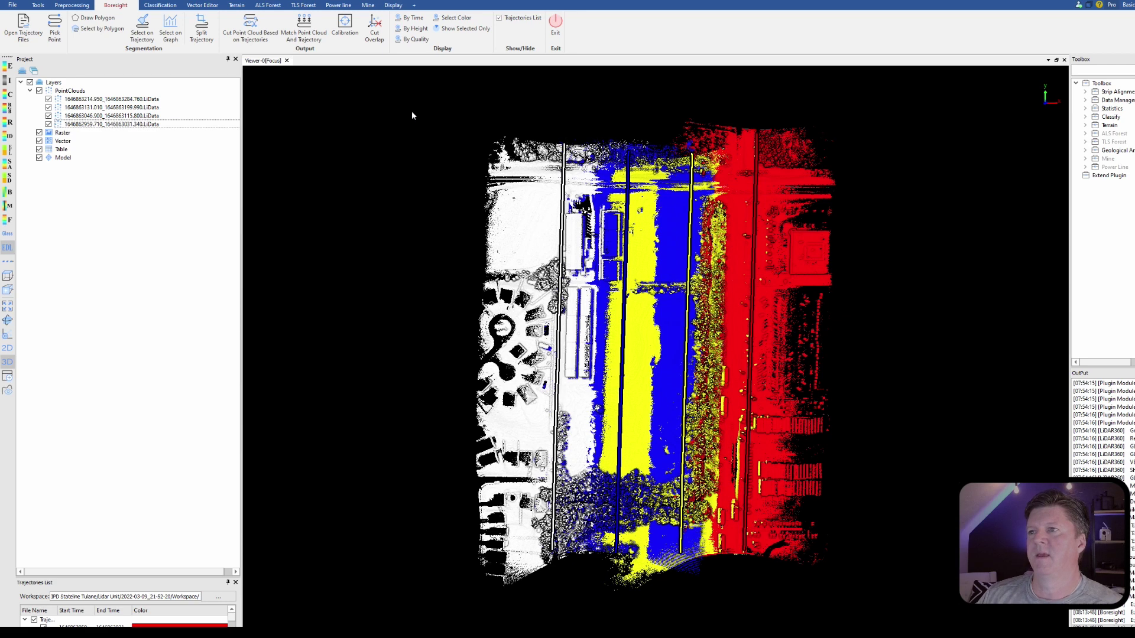
left_click(7, 393)
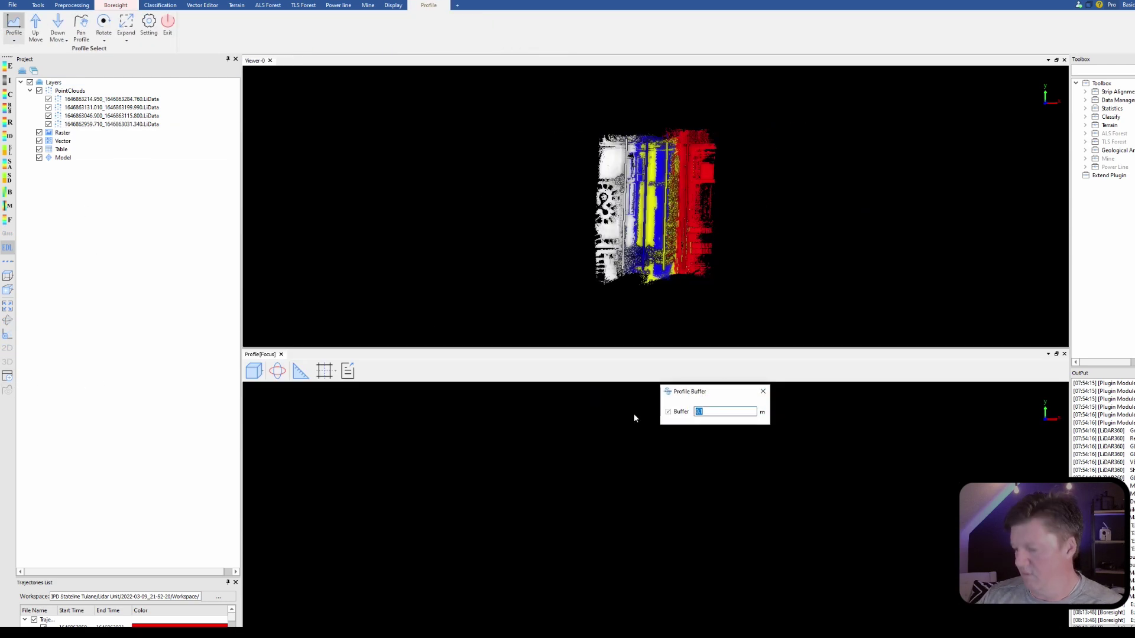
type("0.2")
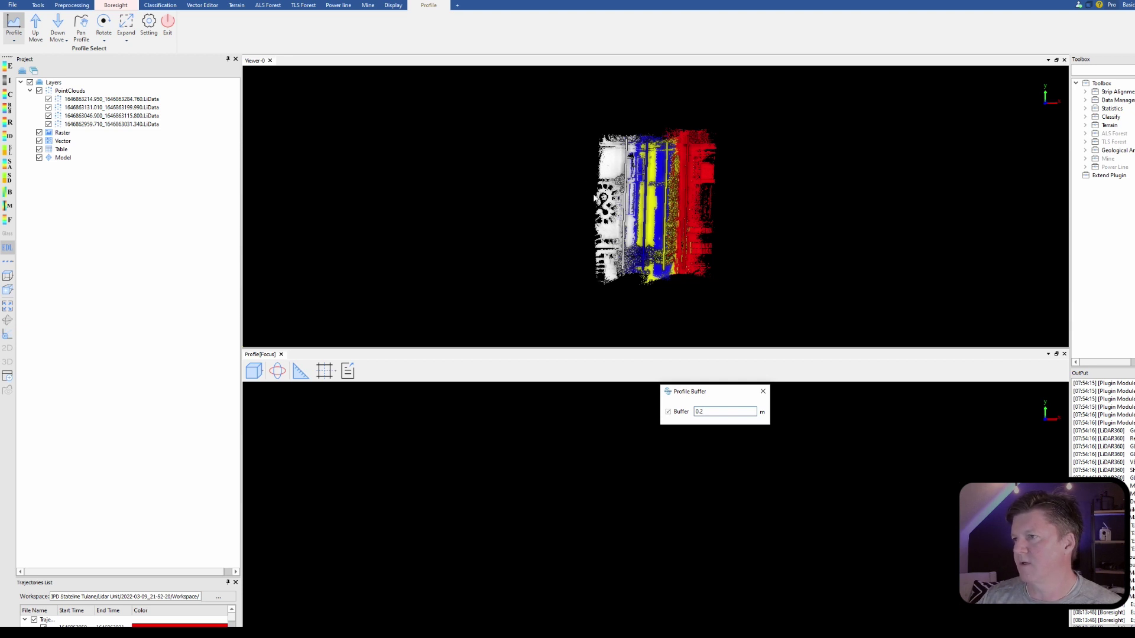
left_click(597, 197)
left_click(718, 197)
scroll(607, 530, "up", 5)
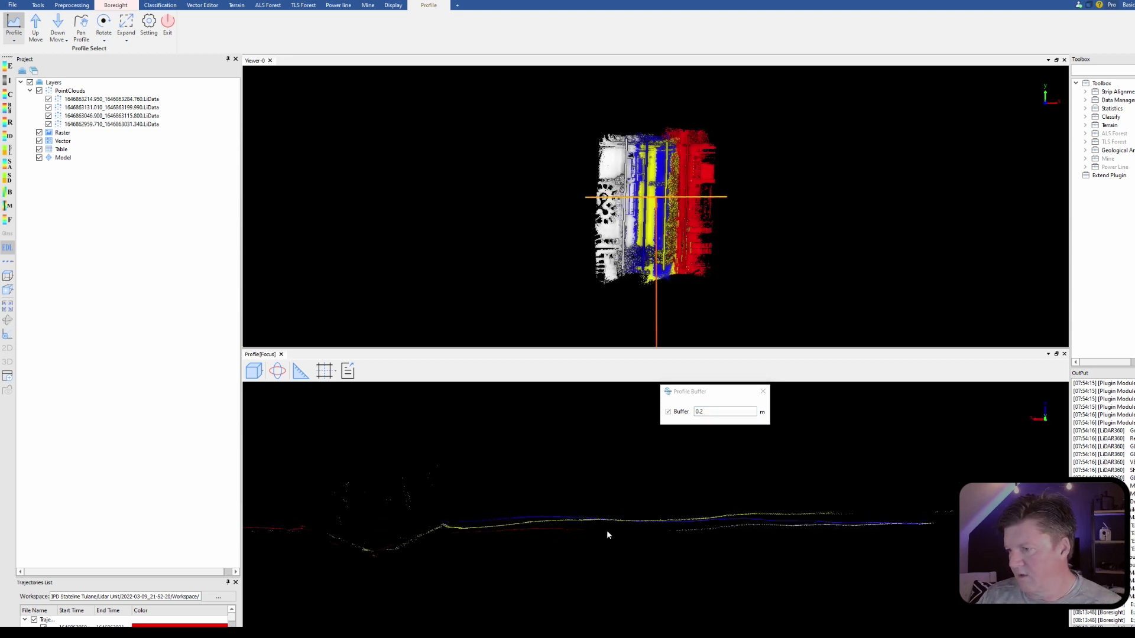
scroll(609, 528, "down", 2)
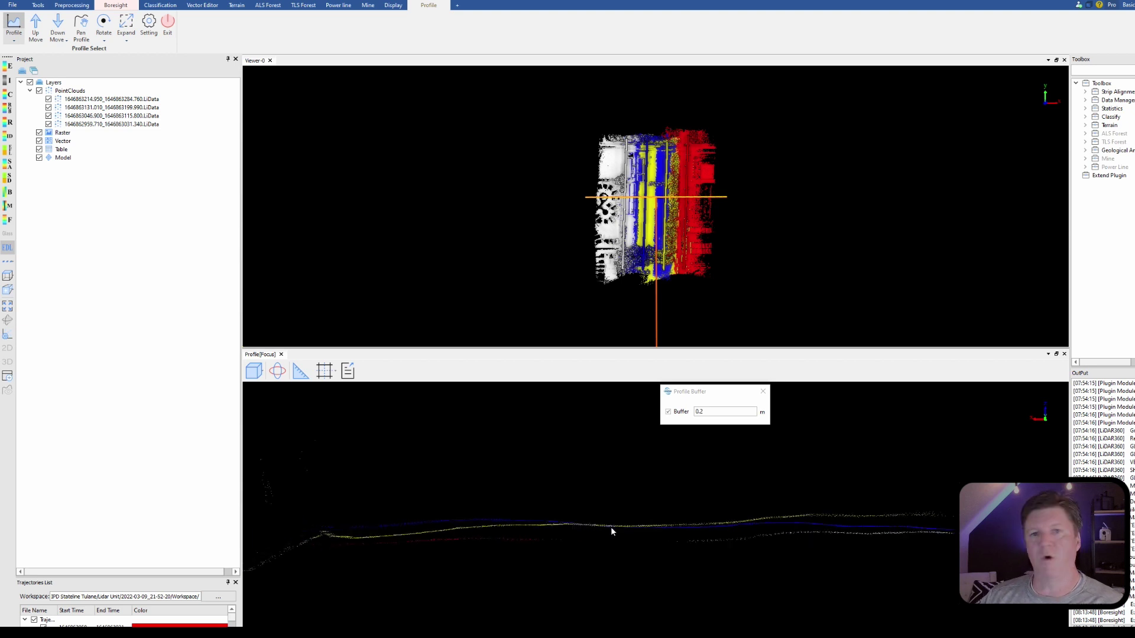
scroll(631, 537, "up", 3)
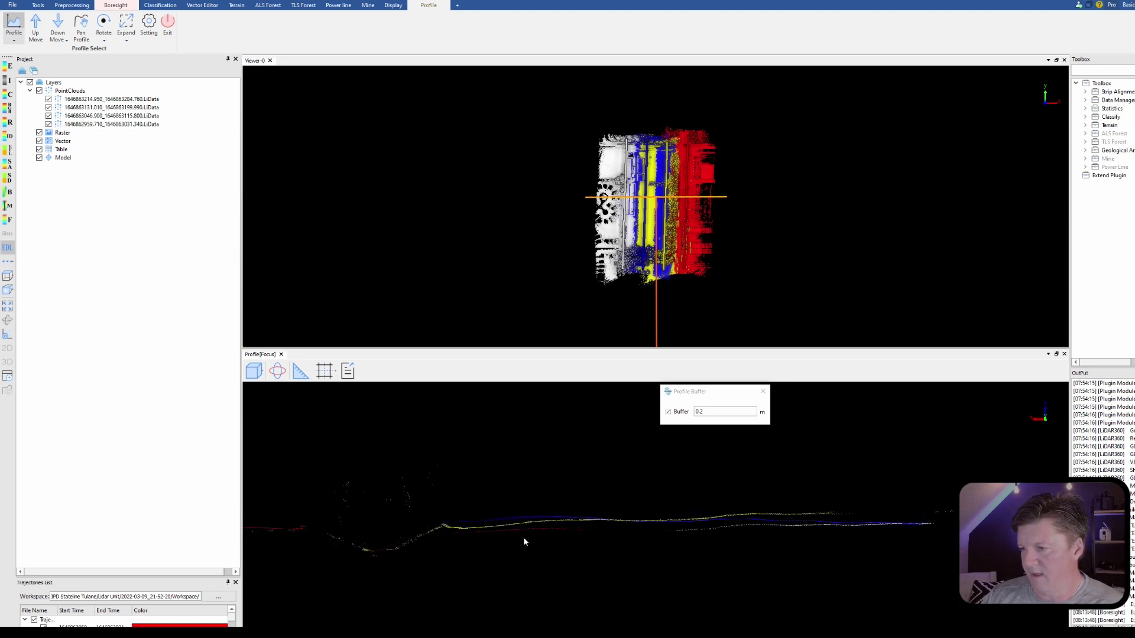
scroll(525, 535, "up", 2)
scroll(525, 534, "down", 2)
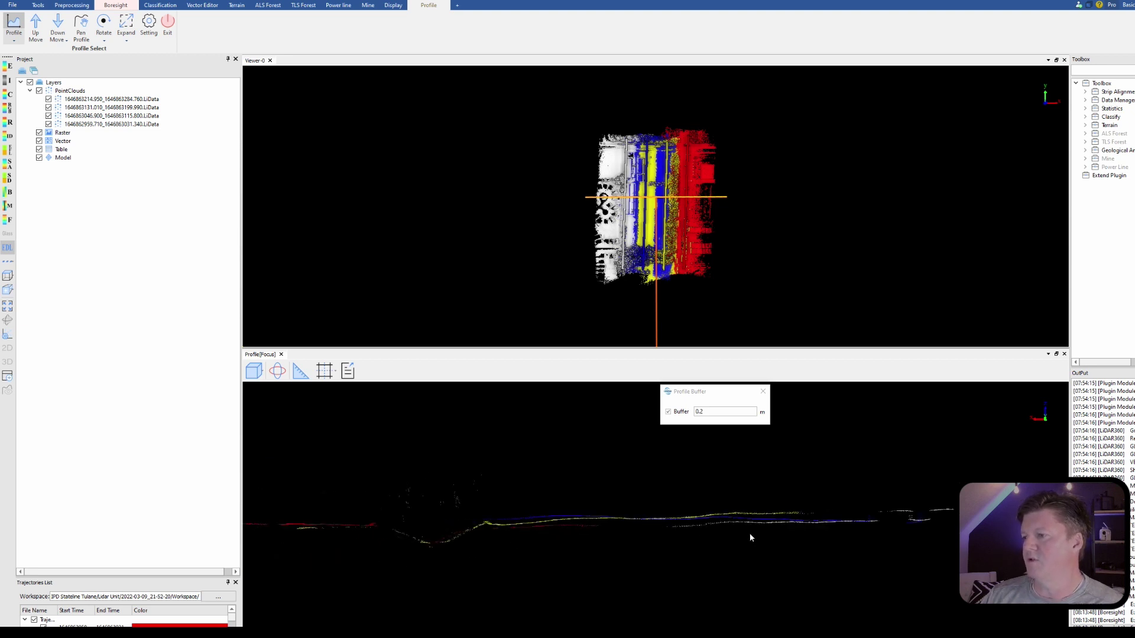
left_click(1065, 355)
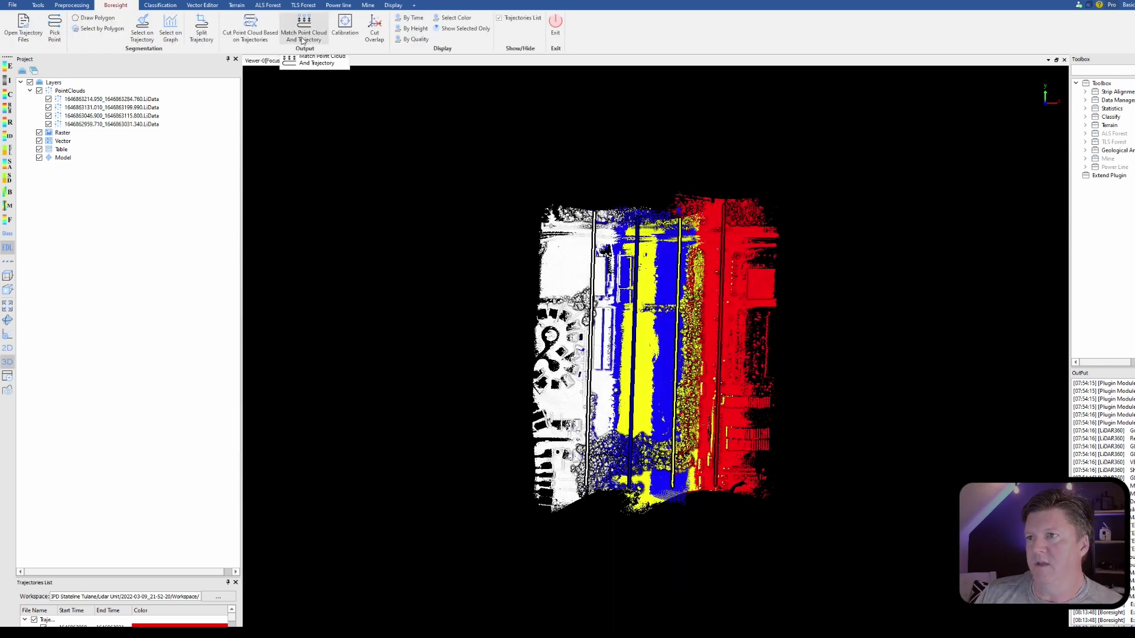
Auto-align the four strips, cutting RMSE from 1.214 to 0.152 m, targeting Selected Point Cloud Files.
left_click(346, 26)
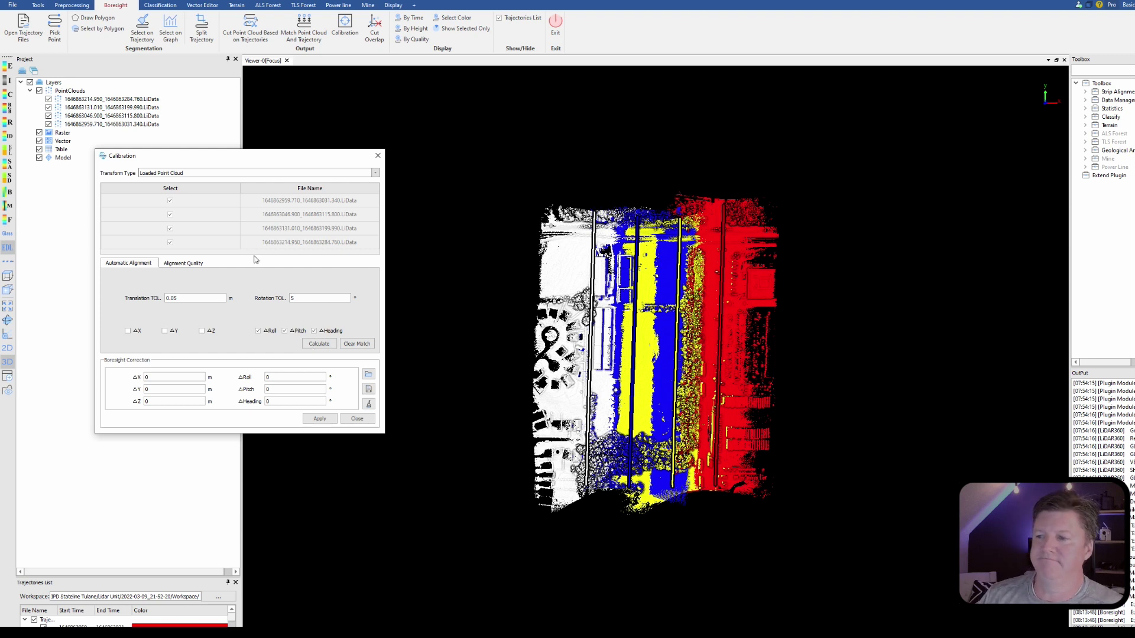
left_click(320, 345)
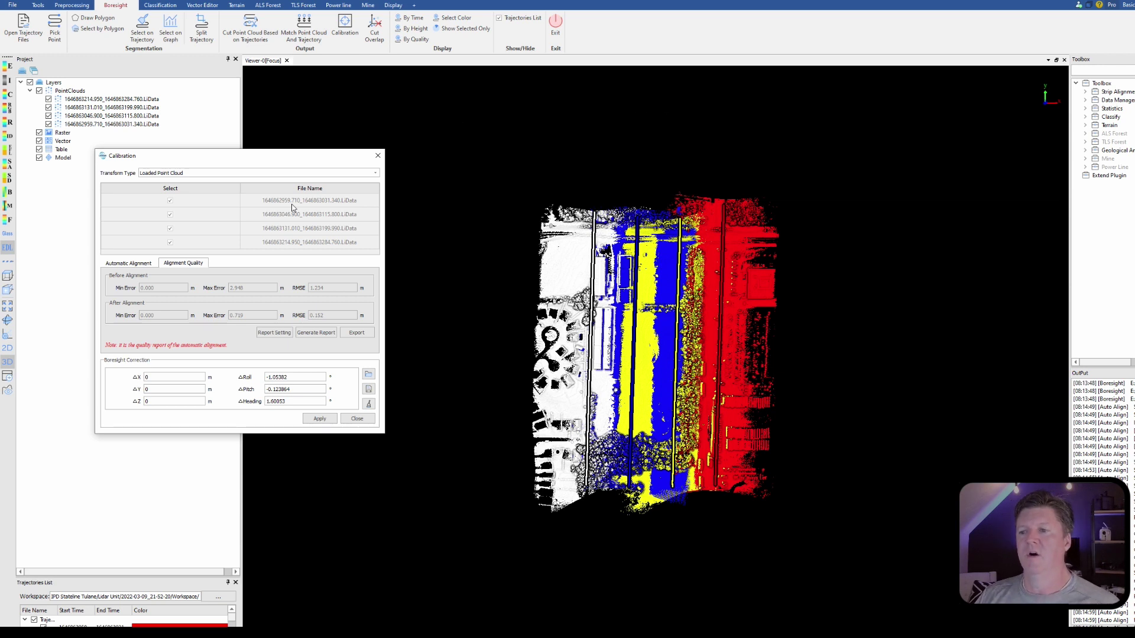
left_click(319, 421)
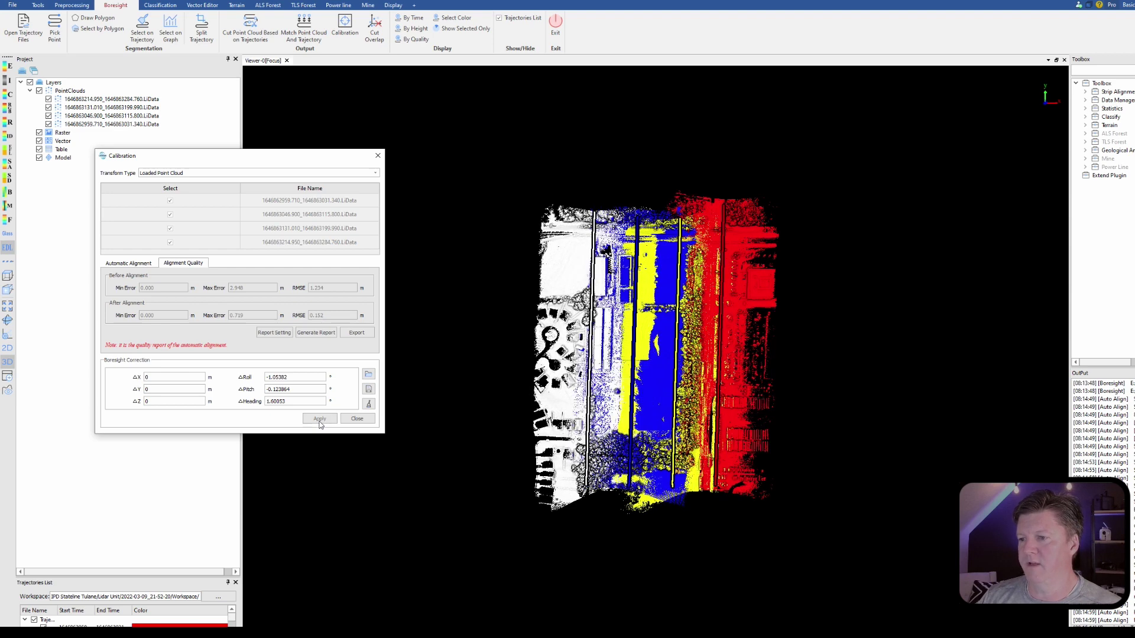
left_click(201, 174)
left_click(183, 184)
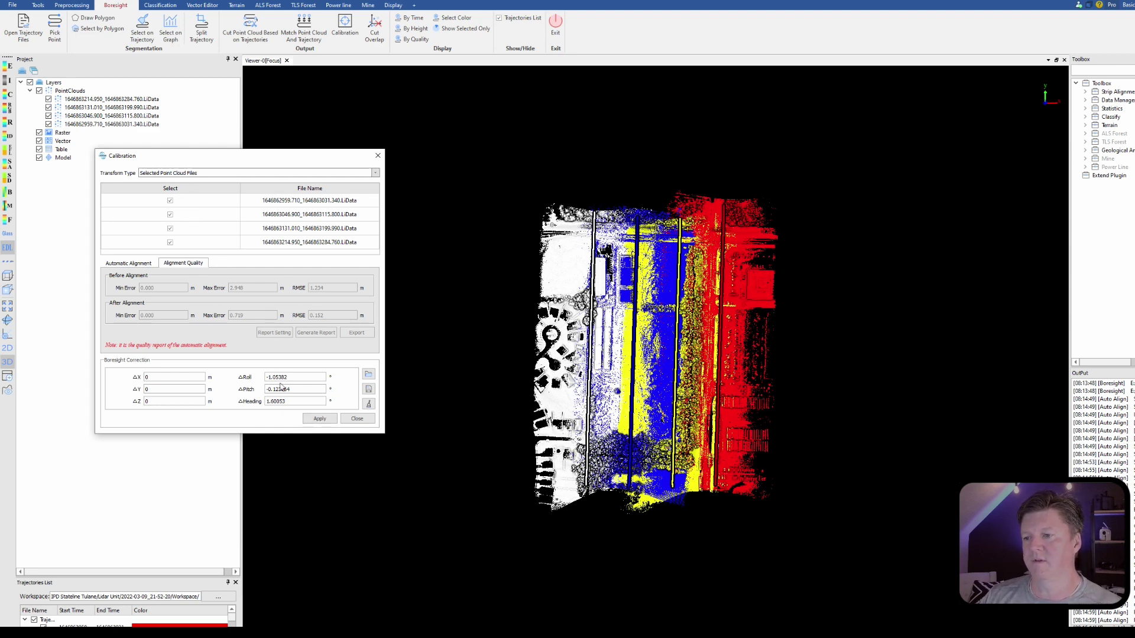
Apply the boresight corrections to the four strips and open a cross-section profile view.
left_click(318, 420)
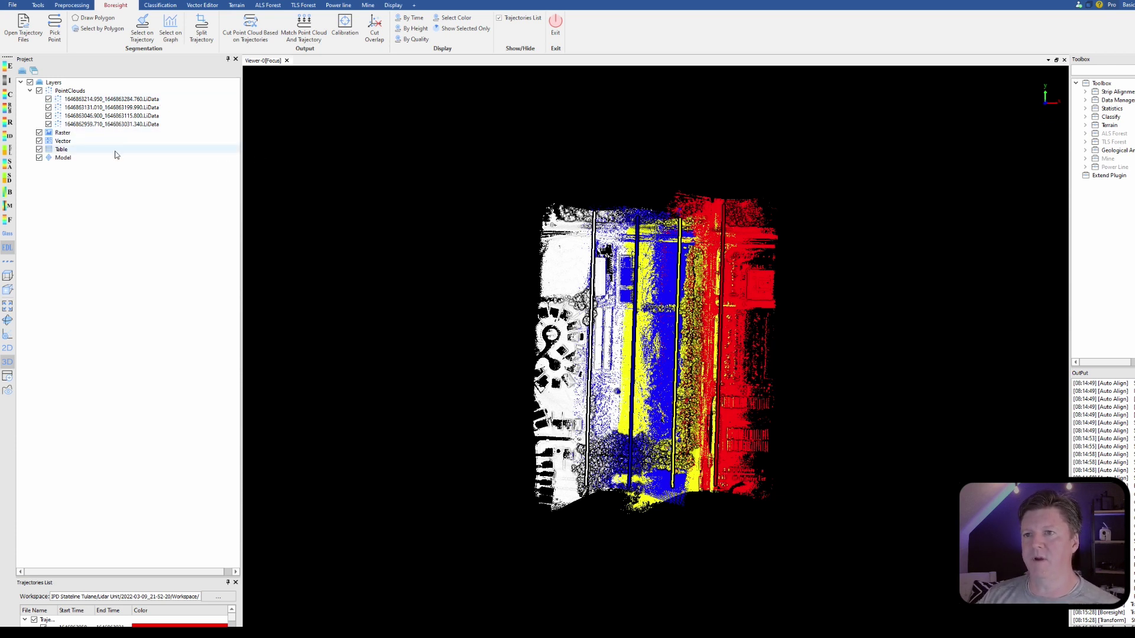
left_click(7, 390)
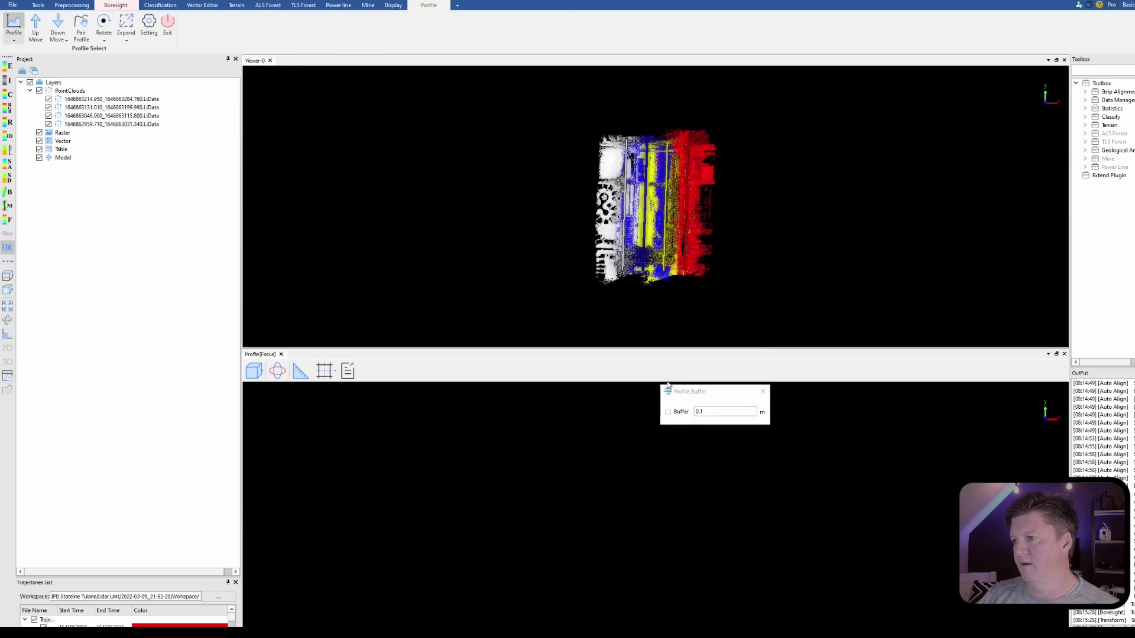
left_click(668, 412)
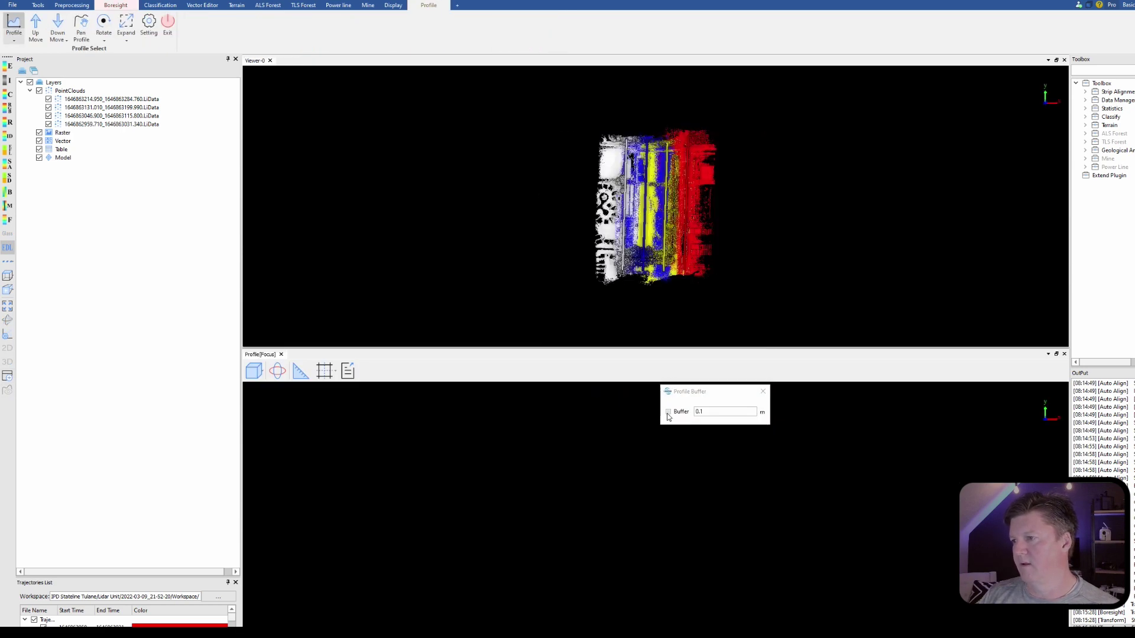
left_click(589, 195)
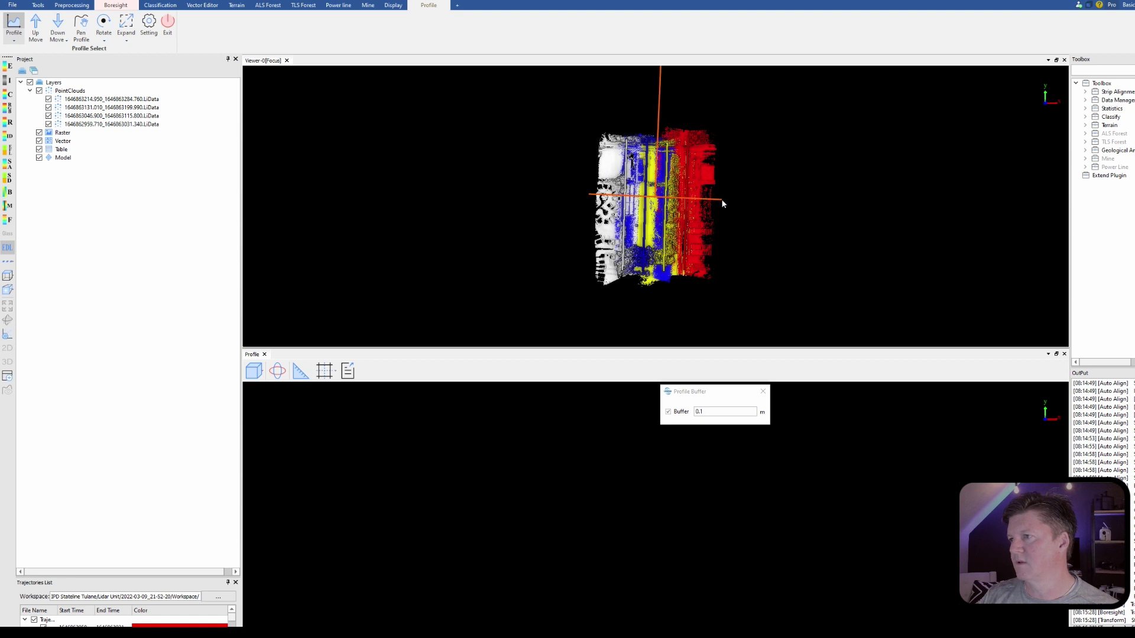
left_click(722, 203)
scroll(679, 531, "up", 3)
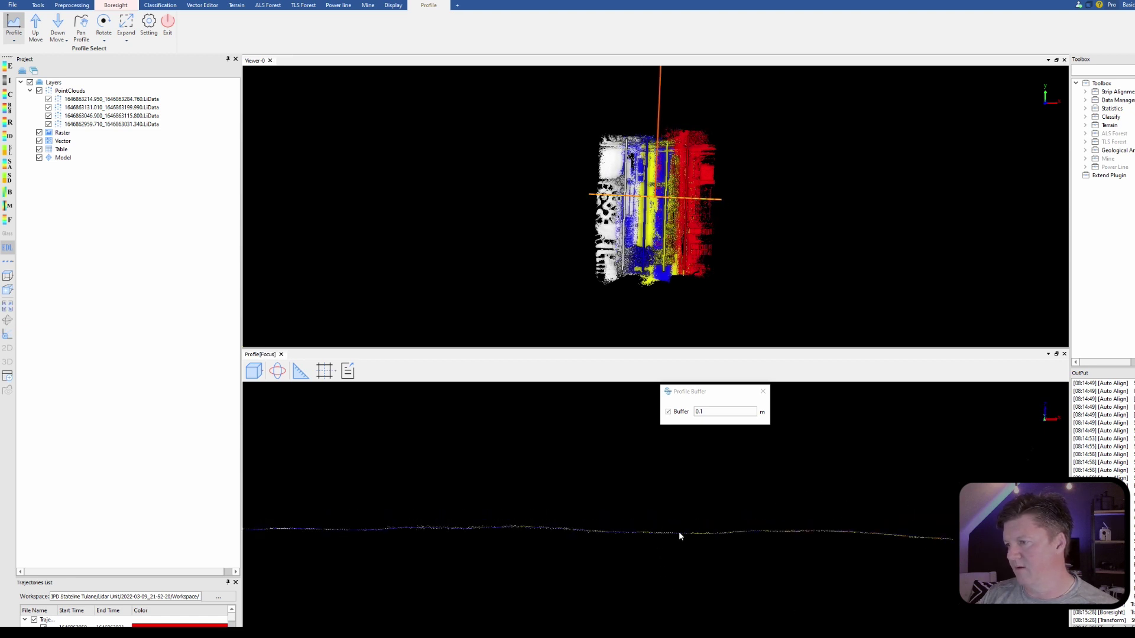
left_click_drag(725, 565, 604, 532)
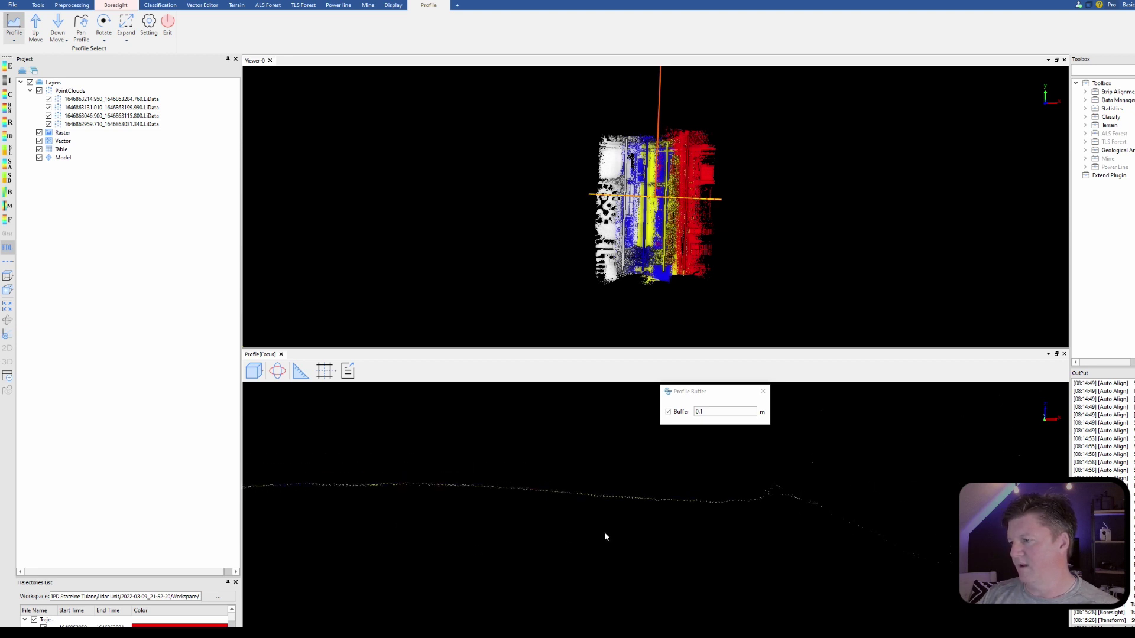
left_click_drag(604, 532, 454, 509)
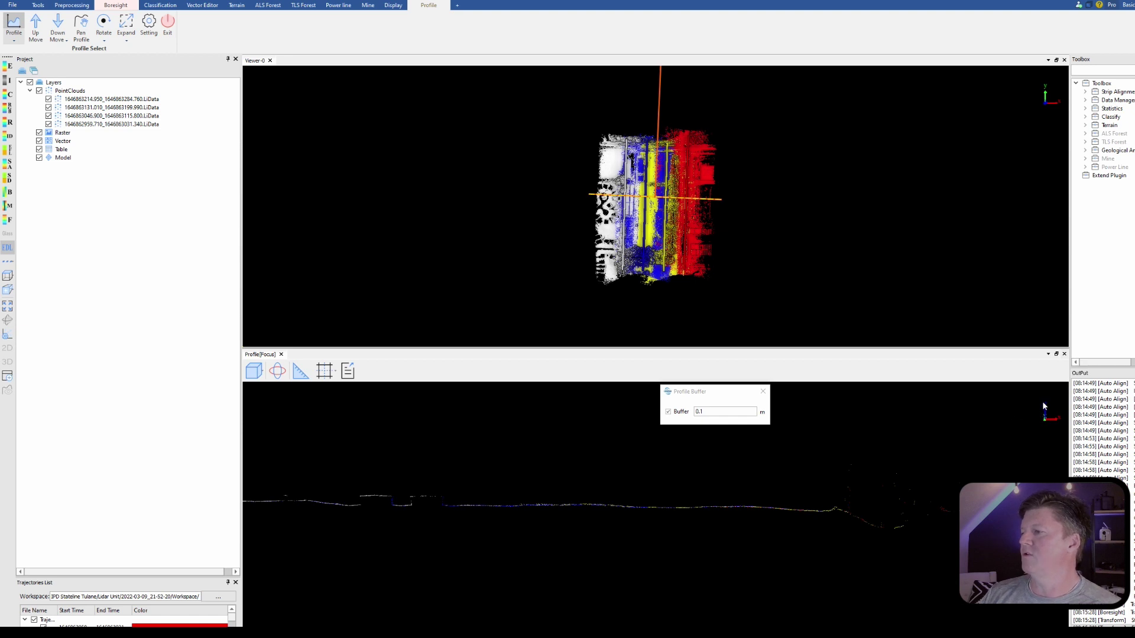
left_click(1064, 353)
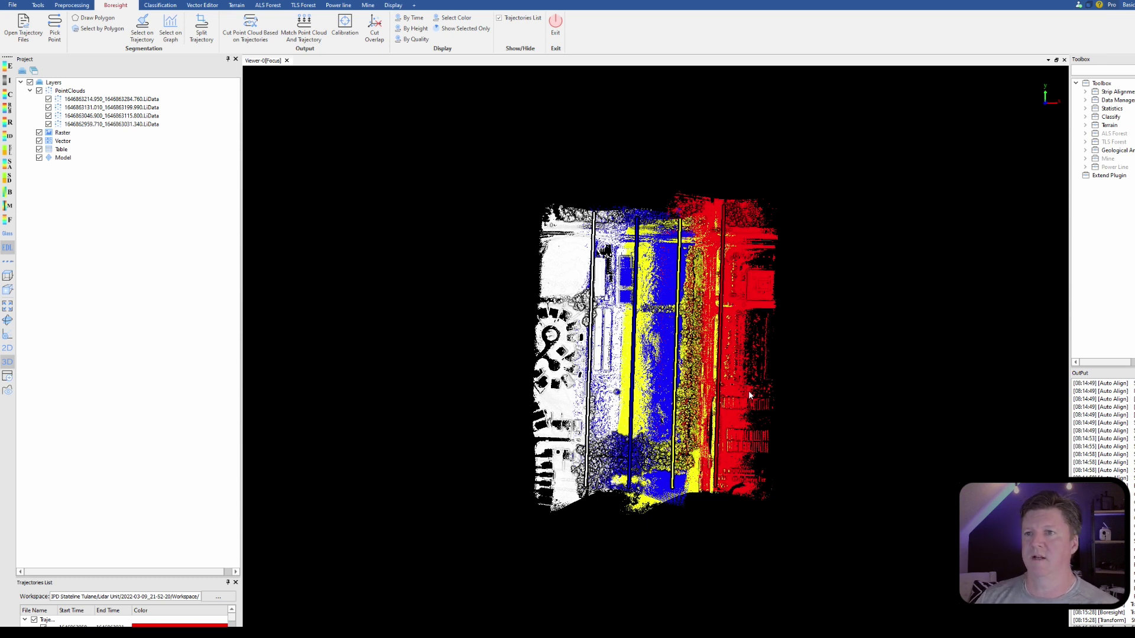
Run Cut Overlap with Type Classify, sending overlap points to class 12-Overlap Points.
left_click(375, 34)
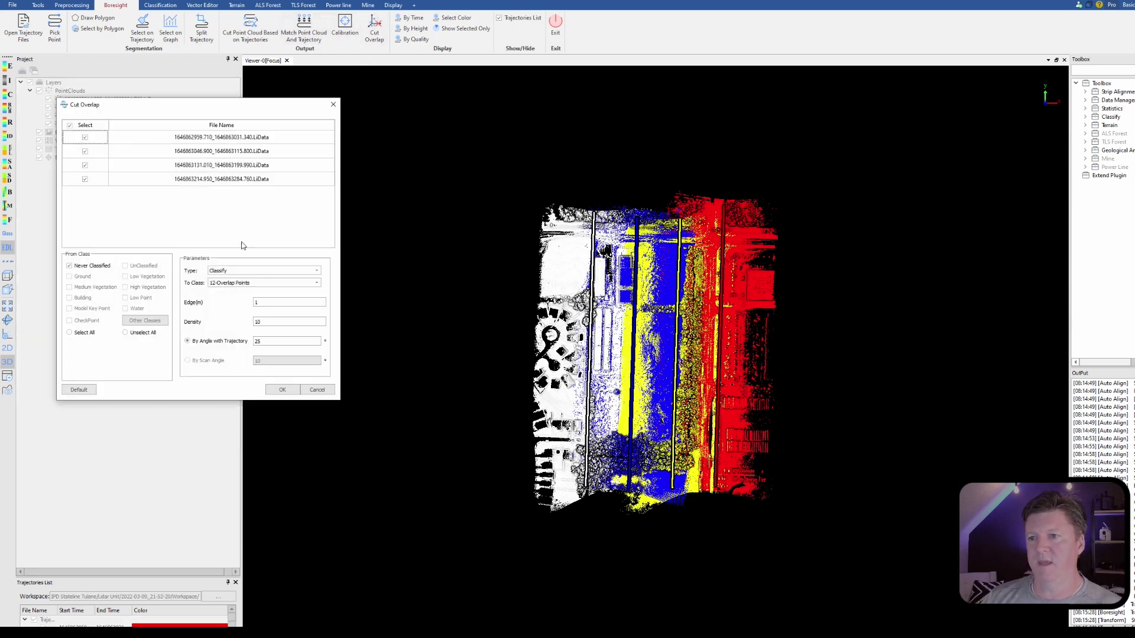
left_click(234, 272)
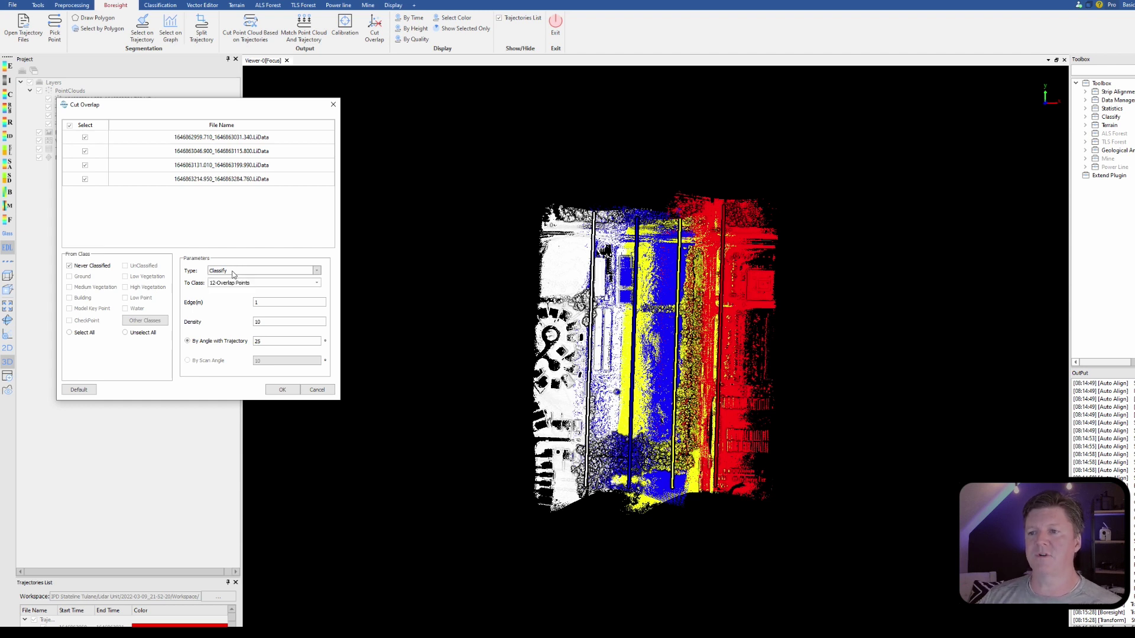
left_click(282, 391)
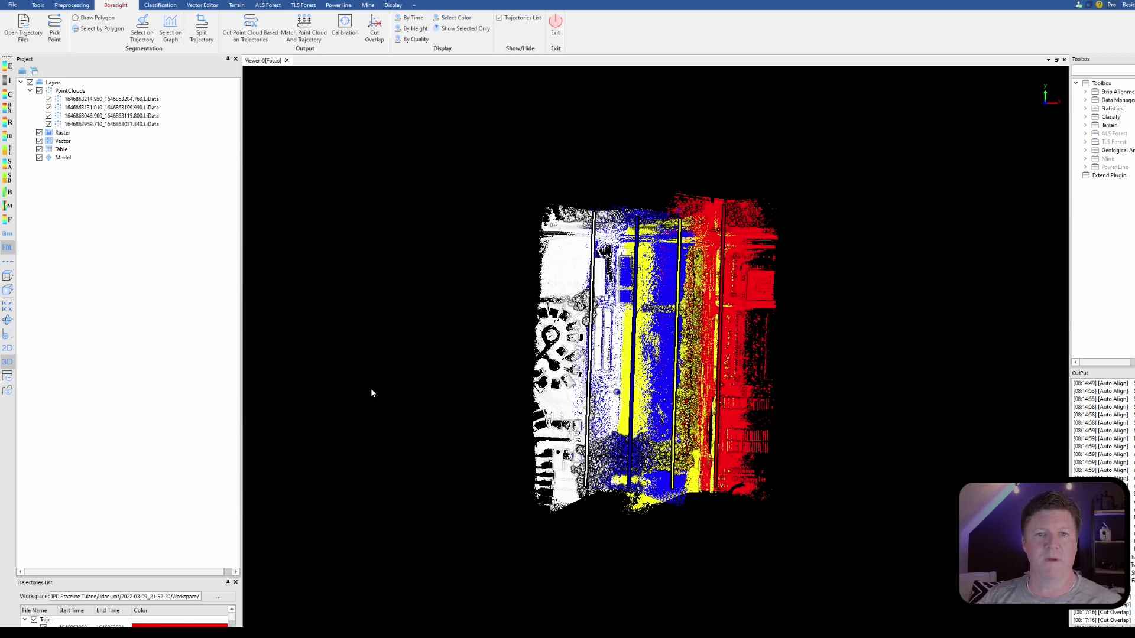
left_click(374, 32)
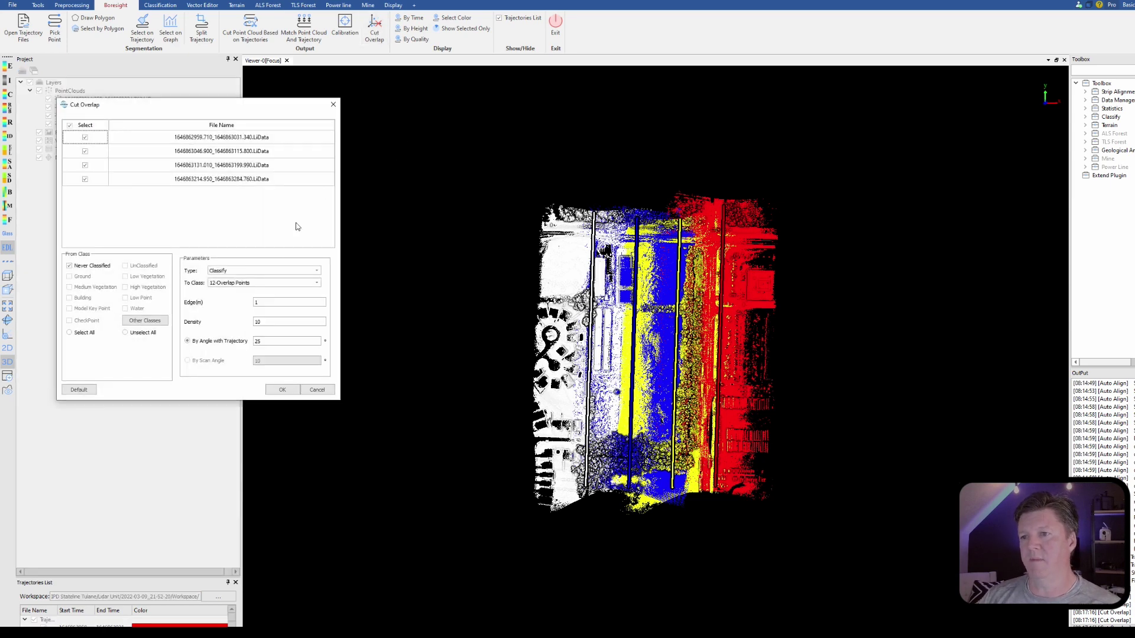
Cancel Cut Overlap and display only class 12-Overlap Points, hiding 0-Never Classified.
left_click(313, 390)
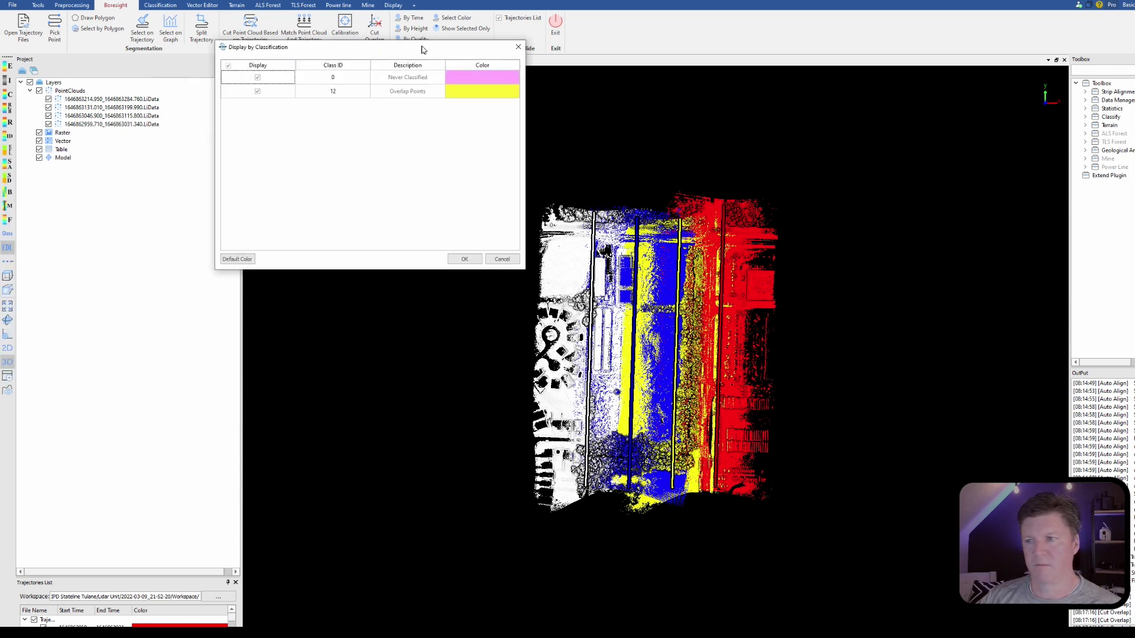
left_click_drag(420, 45, 408, 122)
left_click(242, 153)
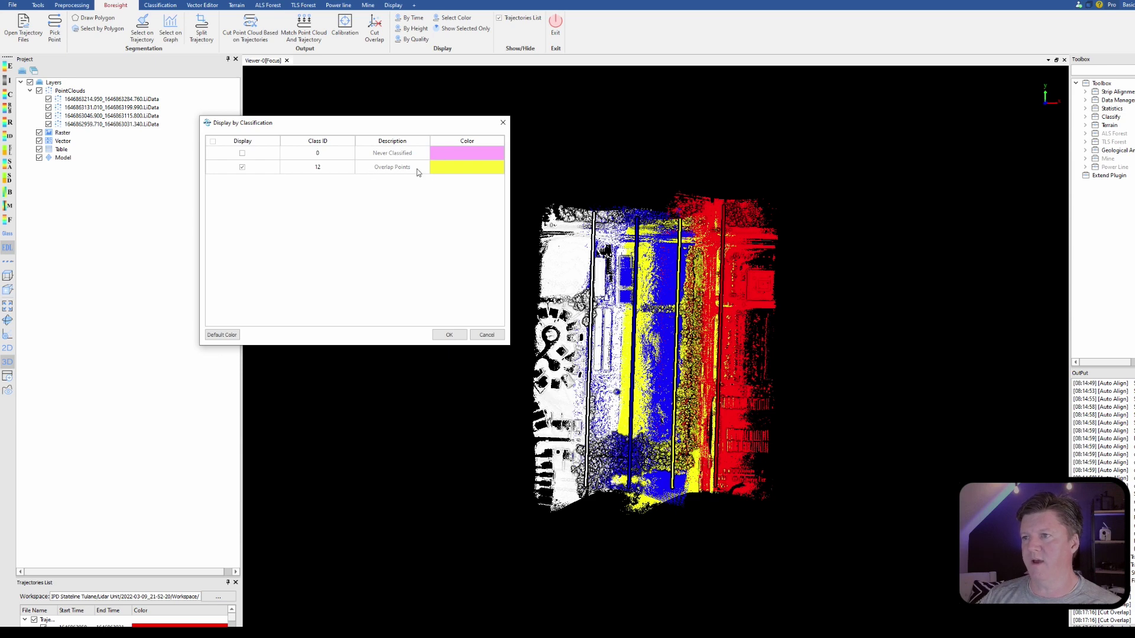
left_click(450, 335)
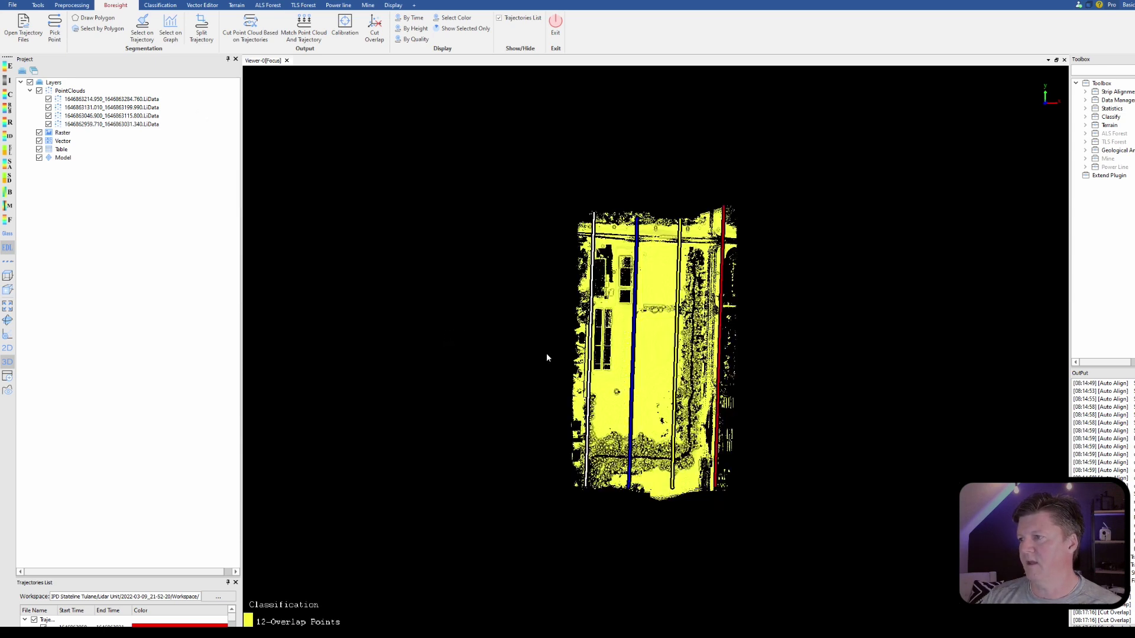
scroll(656, 334, "up", 5)
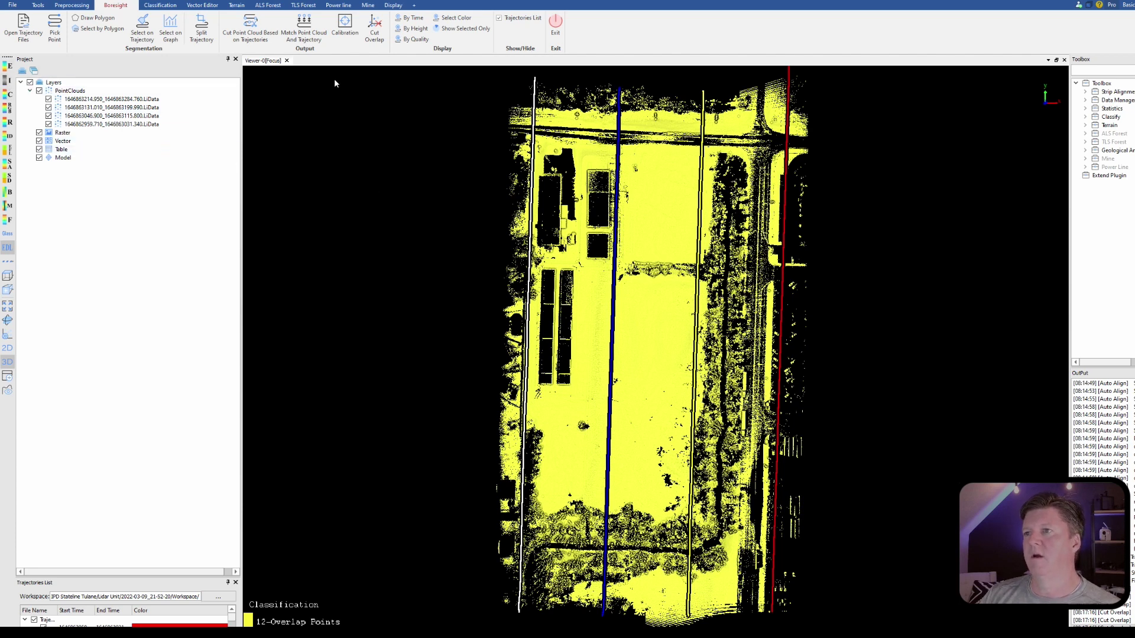
Rerun Cut Overlap on all four strips with Type set to Delete.
left_click(376, 33)
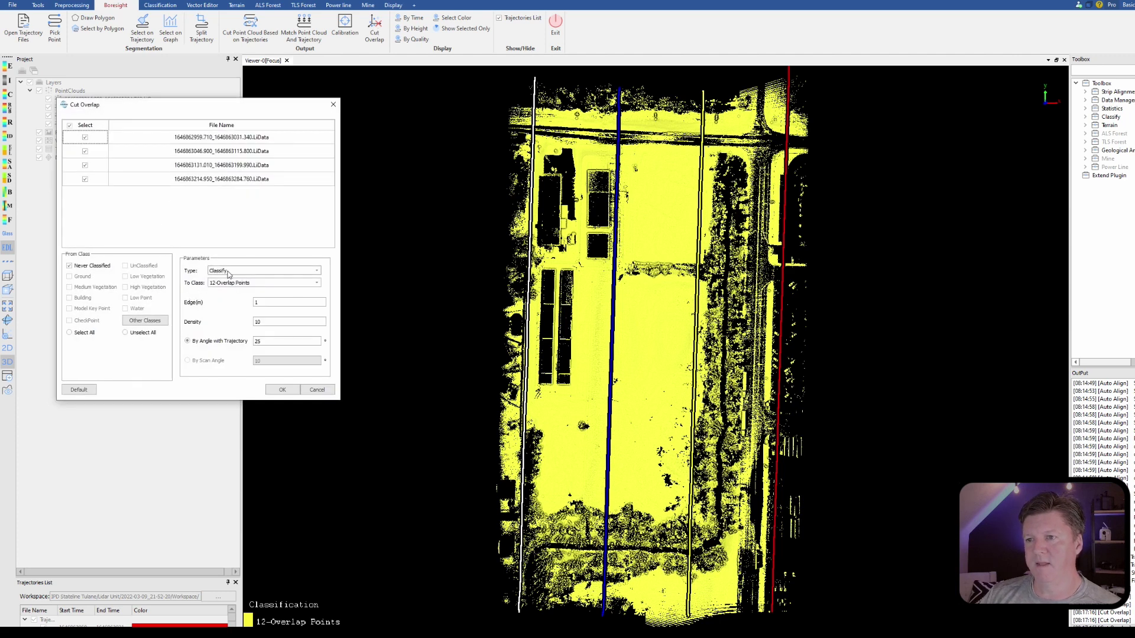
left_click(236, 272)
left_click(230, 285)
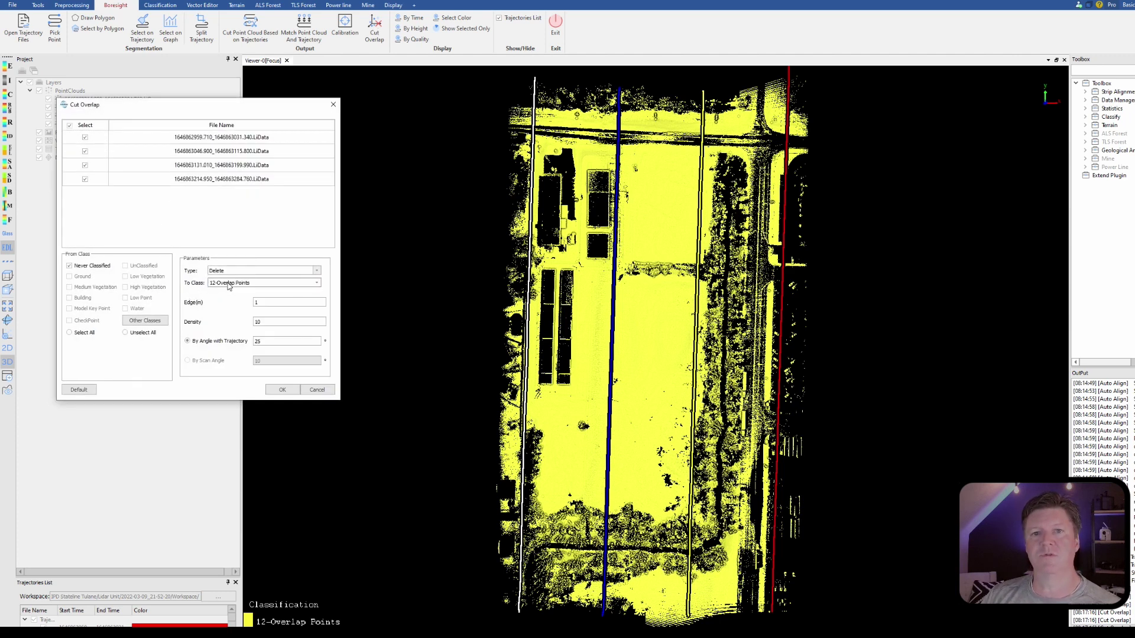
left_click(282, 390)
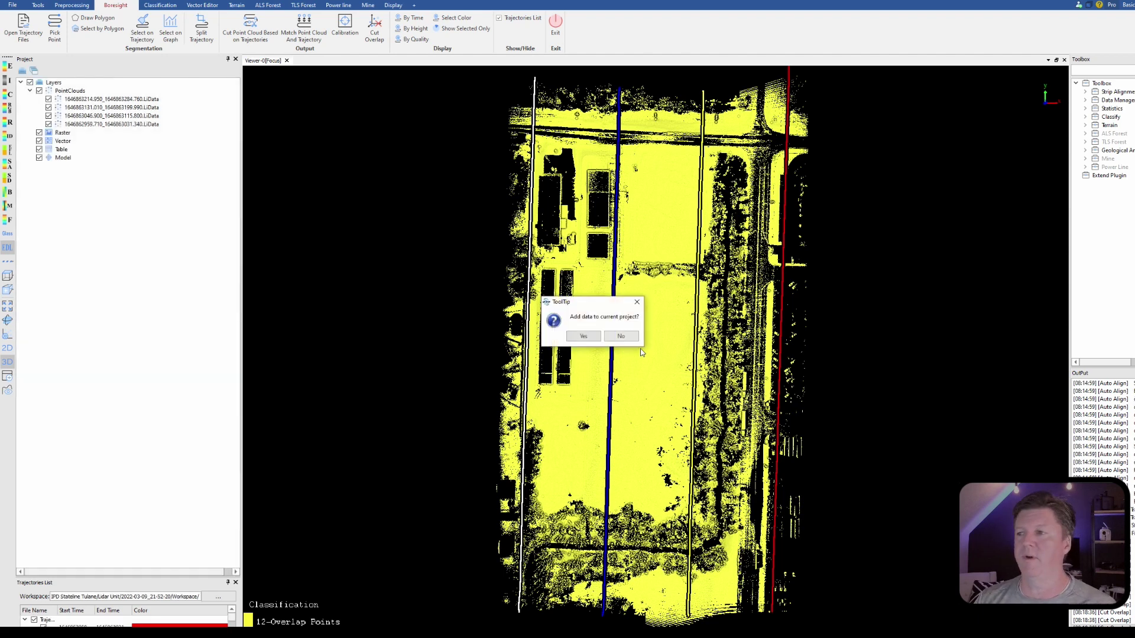
Add the four _Overlap strips to the project and remove the four original LiData layers.
left_click(584, 337)
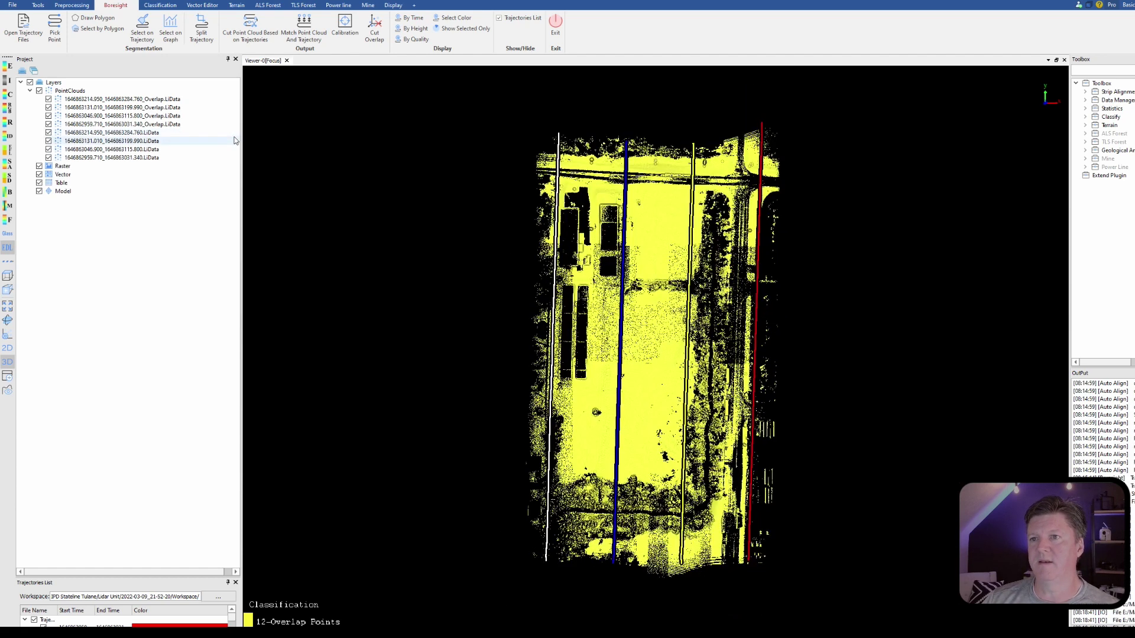
left_click(123, 133)
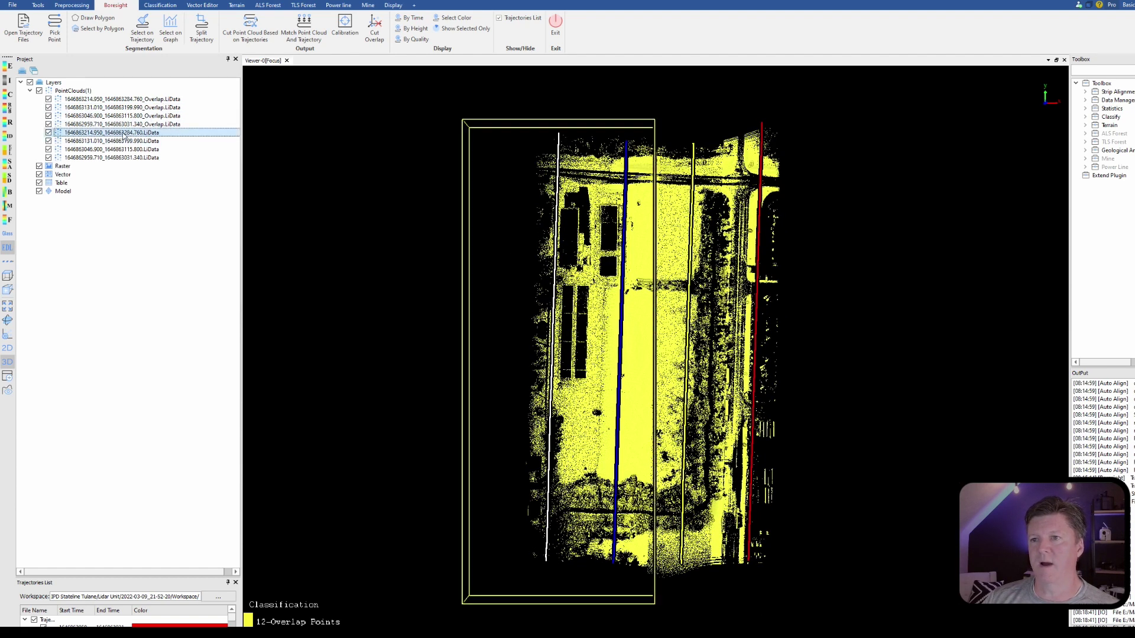
left_click(121, 158, "shift")
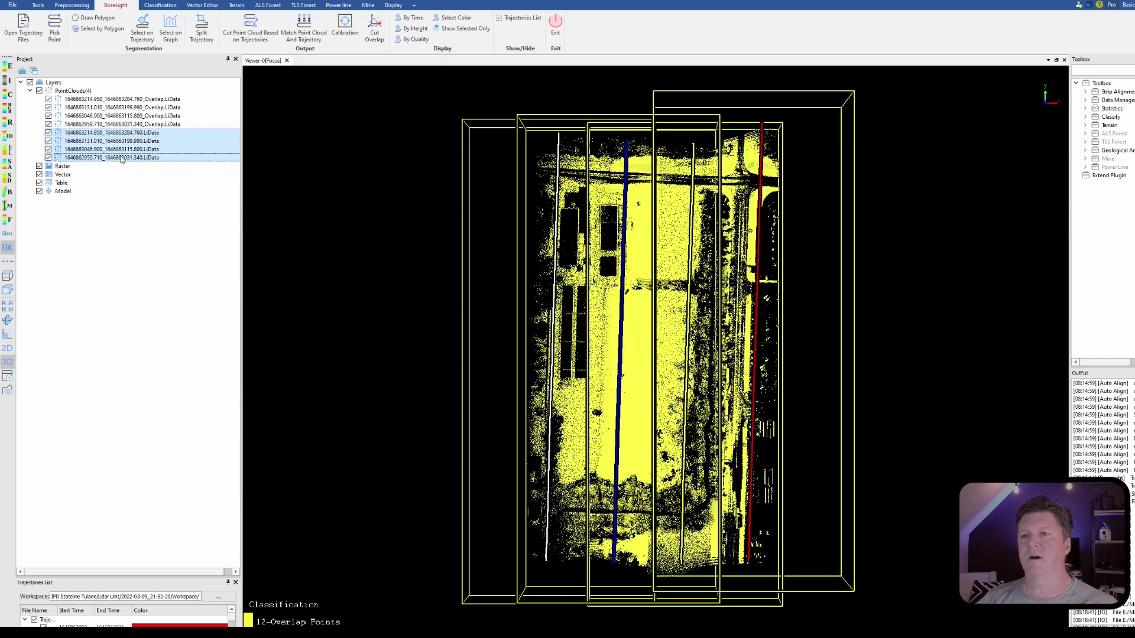
right_click(127, 150)
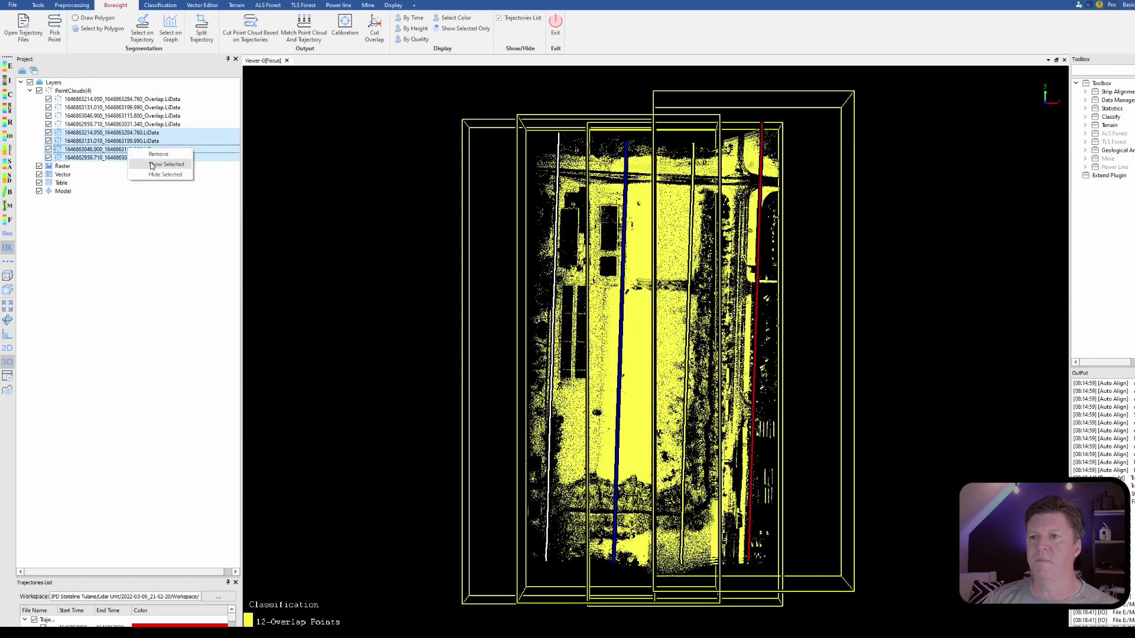
left_click(160, 154)
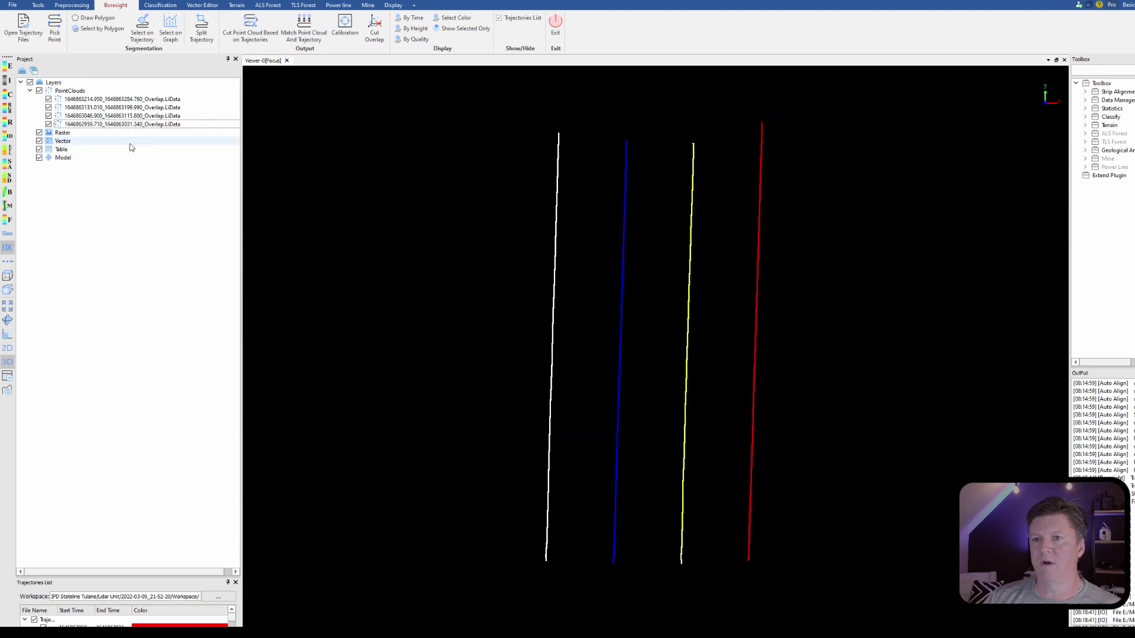
Show class 0-Never Classified points again in Display by Classification.
left_click(7, 95)
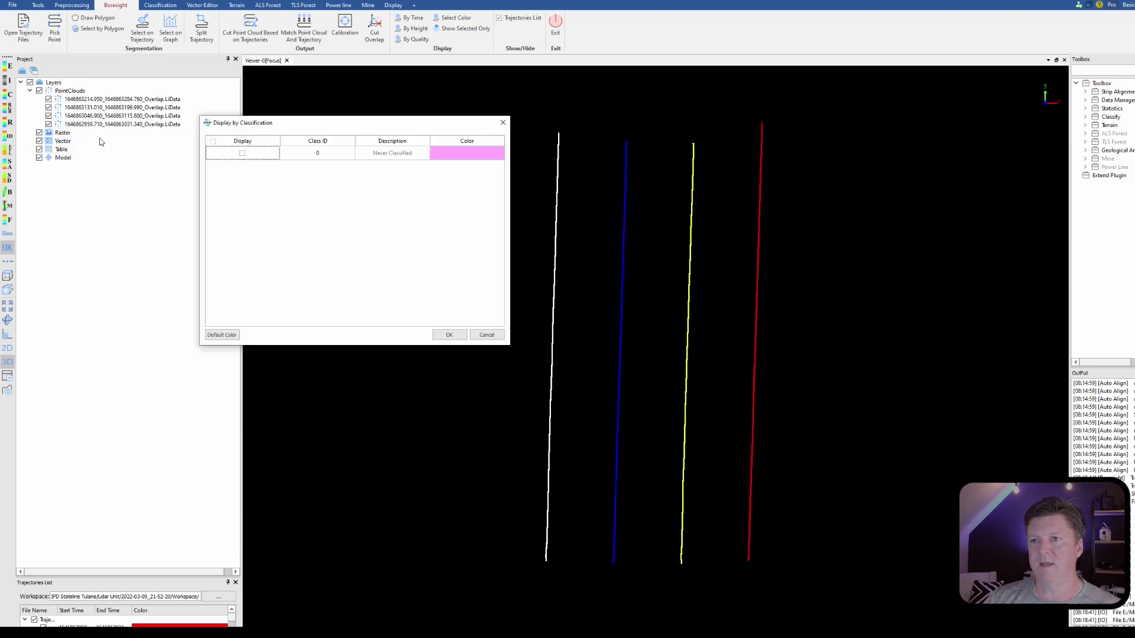
left_click(242, 154)
left_click(449, 335)
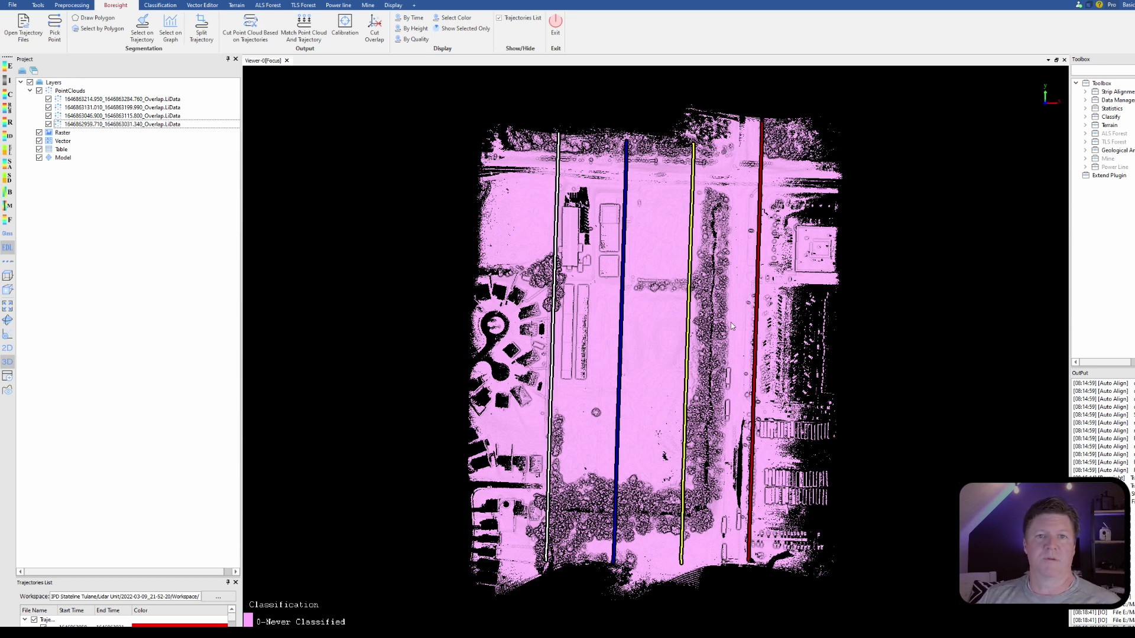
Browse Other Point Cloud Tools, then colour the cloud By Height from 112.77 to 151.12.
left_click(38, 5)
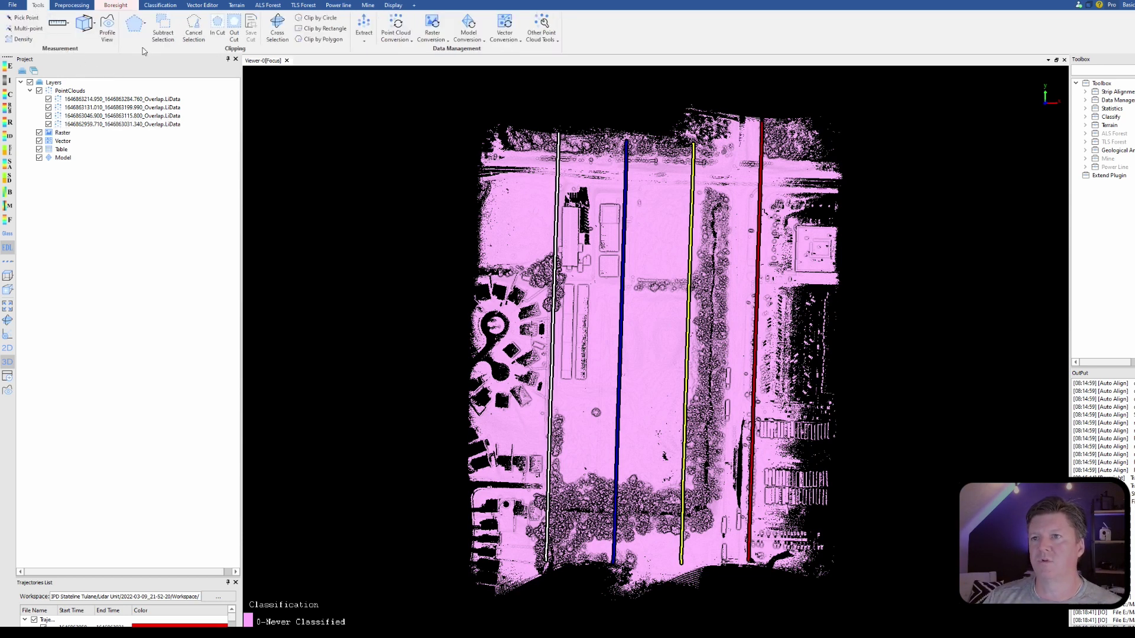
left_click(550, 37)
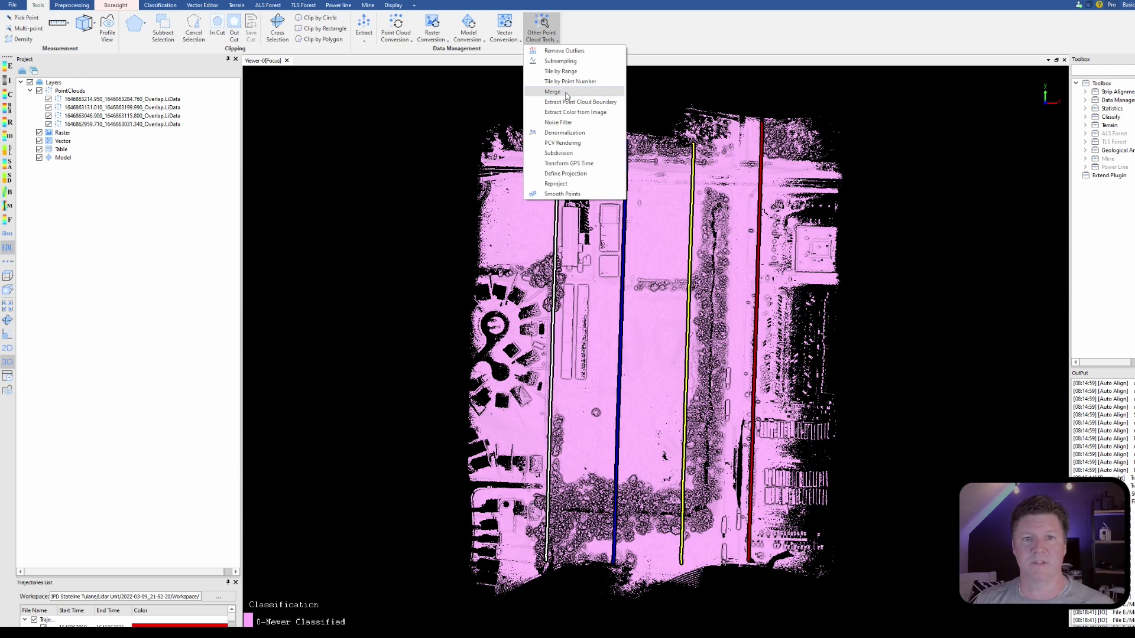
left_click(7, 66)
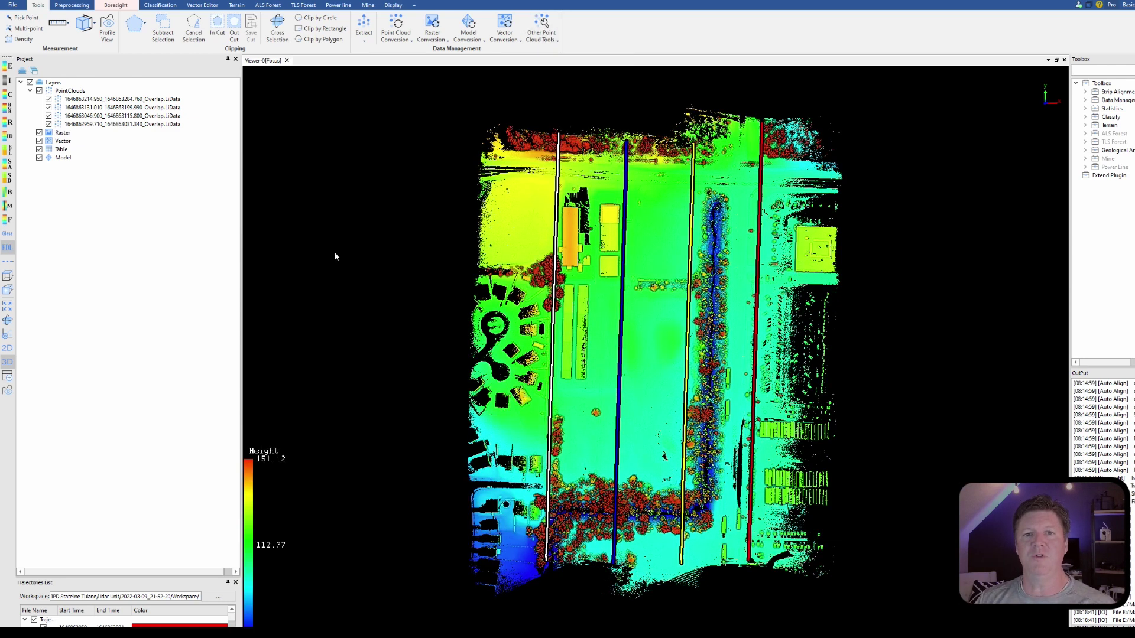
scroll(334, 251, "down", 1)
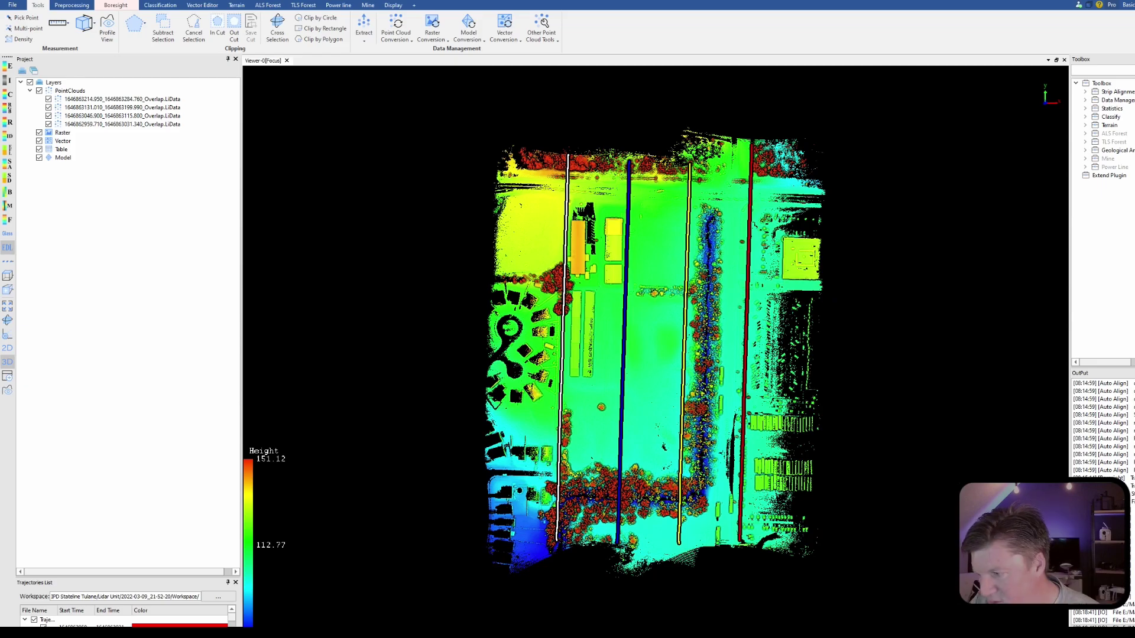